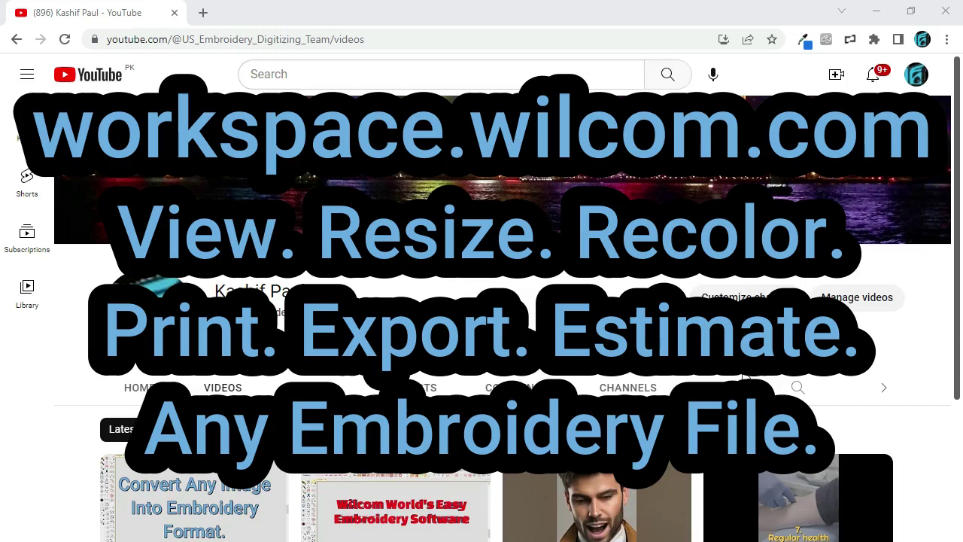
# Search the web for "wilcom workspace" in a new tab and open the Wilcom Workspace site
pyautogui.click(209, 20)
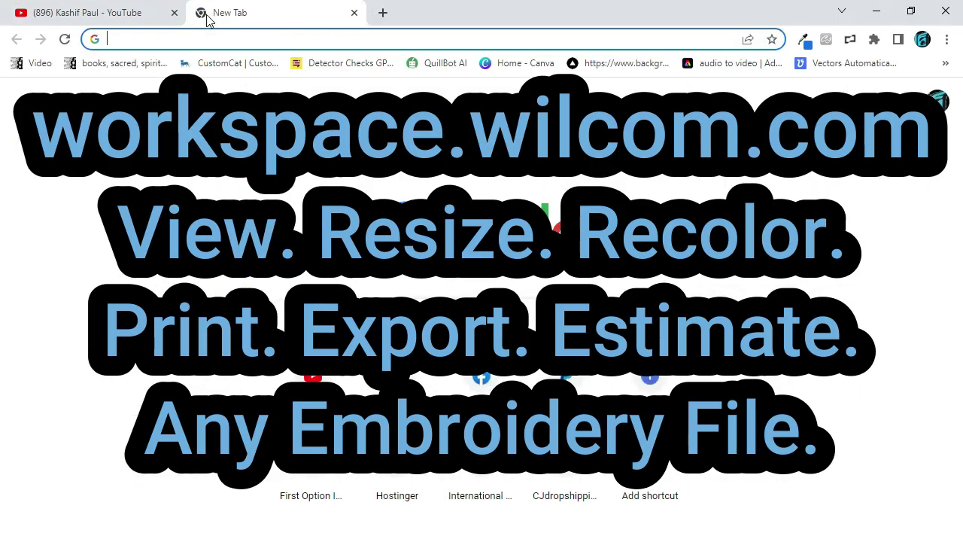
pyautogui.write('wilcom')
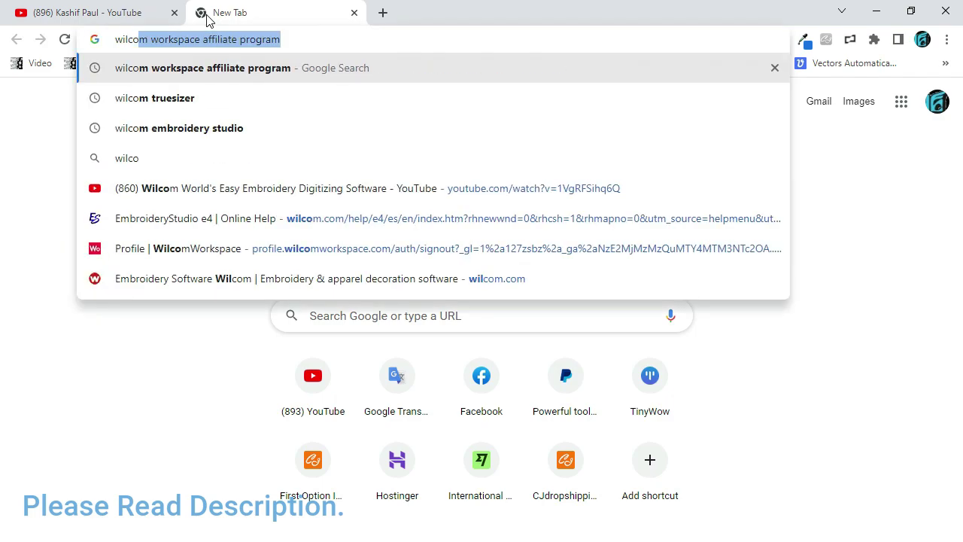
pyautogui.write(' workspace')
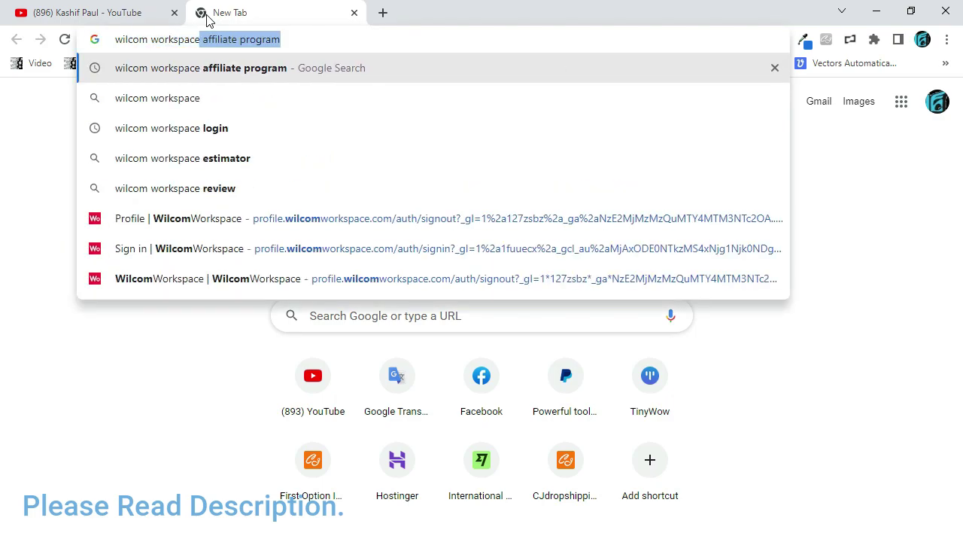
pyautogui.press('Delete')
pyautogui.press('Return')
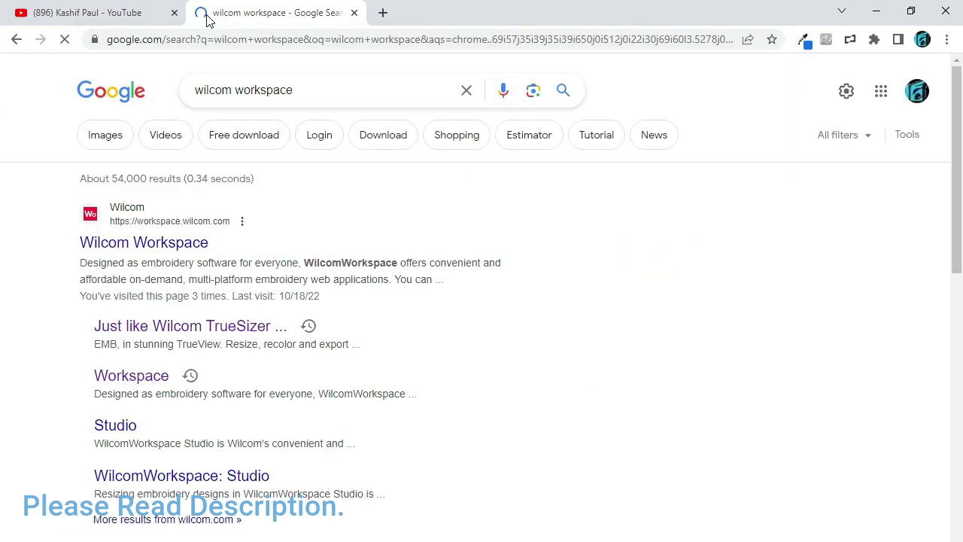
pyautogui.click(129, 242)
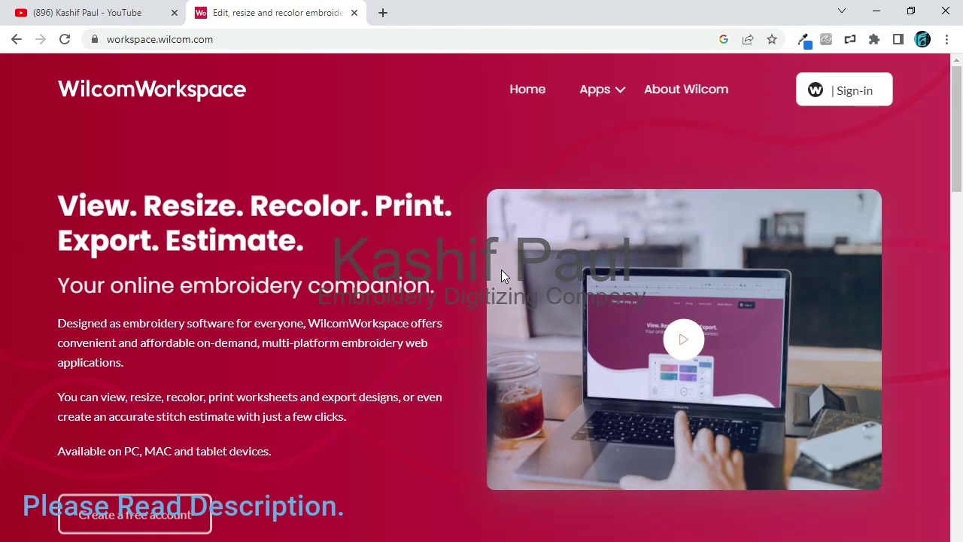
# Sign in to the Wilcom account with the account e-mail and password
pyautogui.click(856, 91)
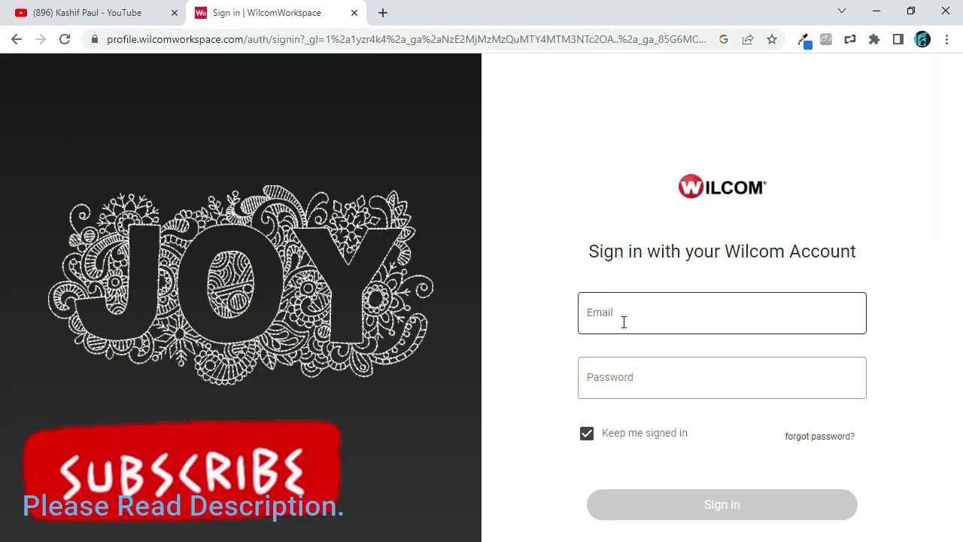
pyautogui.click(623, 315)
pyautogui.click(677, 350)
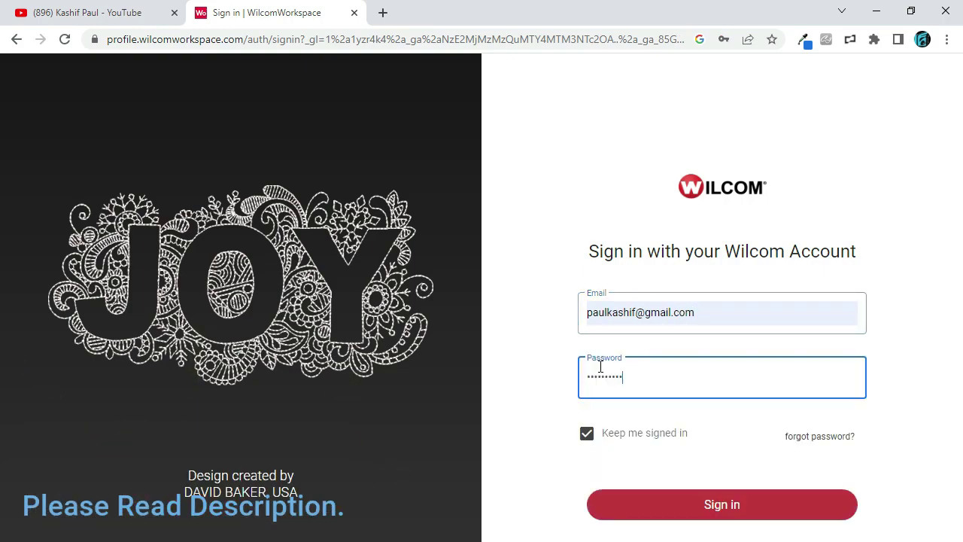
pyautogui.click(700, 509)
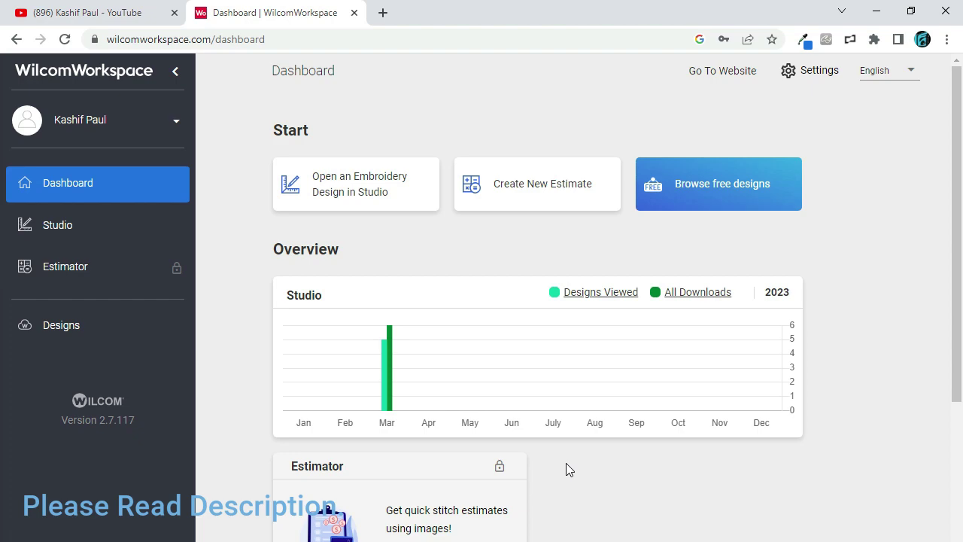
# Open the embroidery design ALM - 102100 - Admiral Lord Nelson from the 6_13hat folder in Downloads in Studio
pyautogui.click(61, 228)
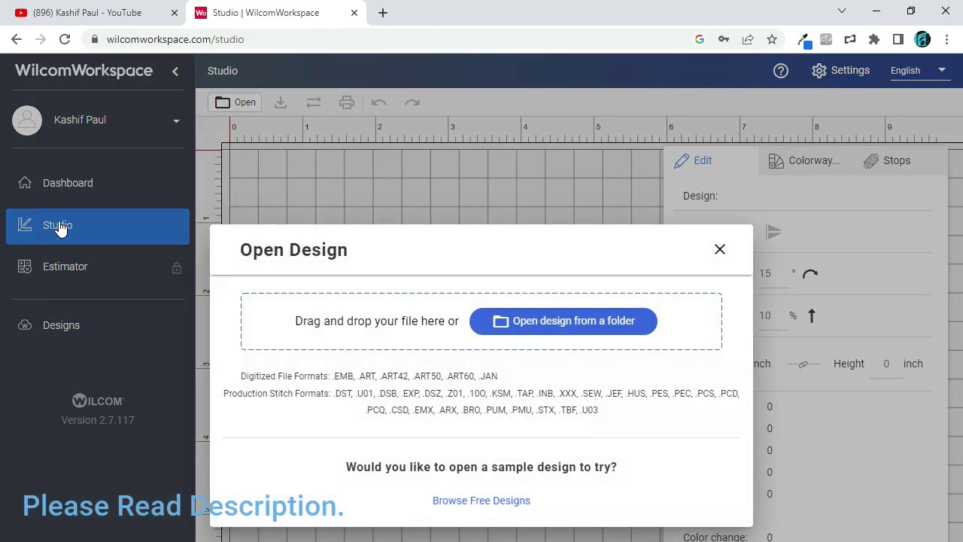
pyautogui.click(541, 328)
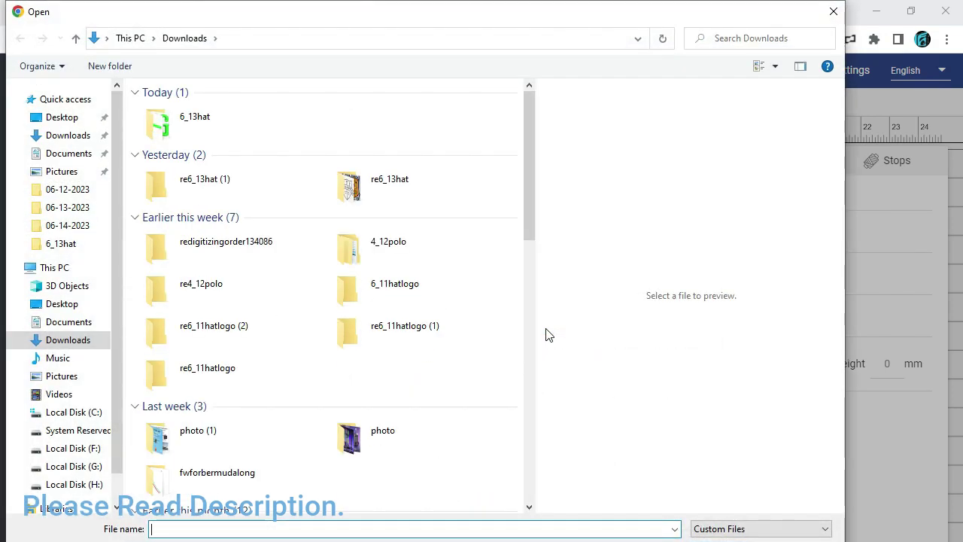
pyautogui.write('C:\\Users\\tashi\\Downloads\\6_13hat')
pyautogui.press('Return')
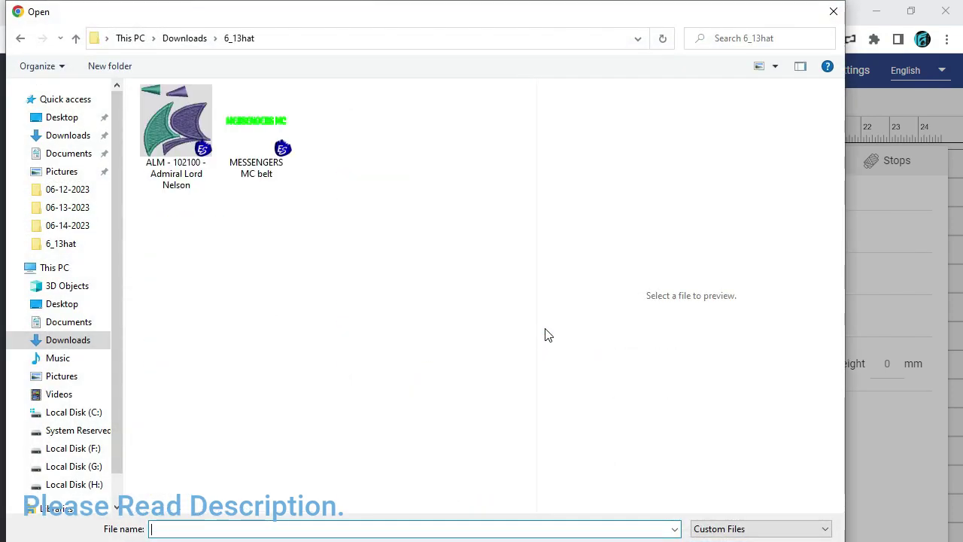
pyautogui.click(181, 130)
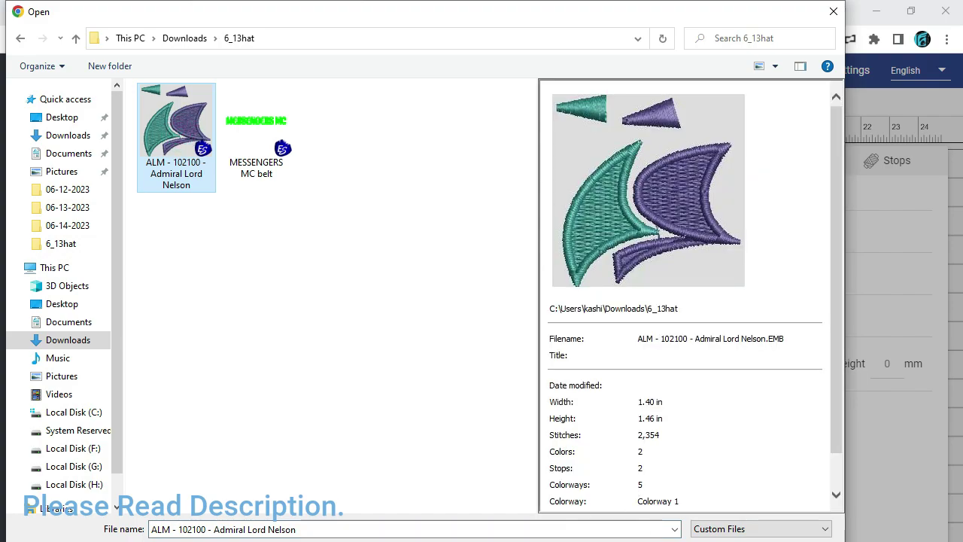
pyautogui.press('Return')
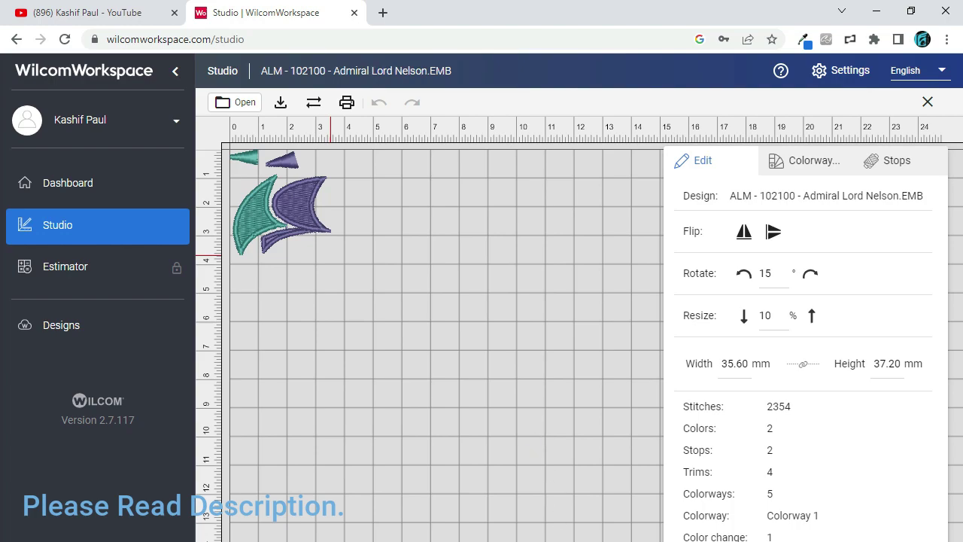
# Examine the design up close along with its colorways, stops, and editing and size settings
pyautogui.scroll(5, 447, 345)
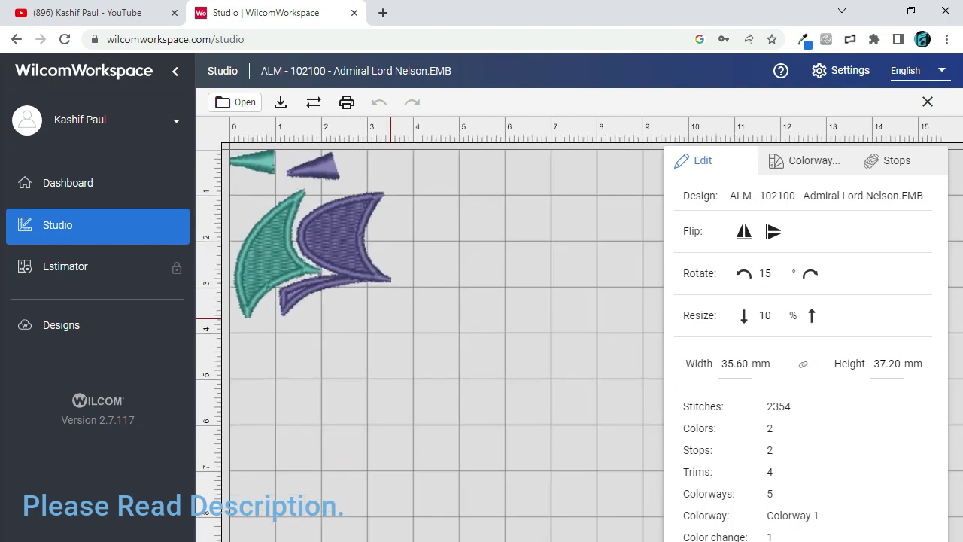
pyautogui.scroll(1, 447, 345)
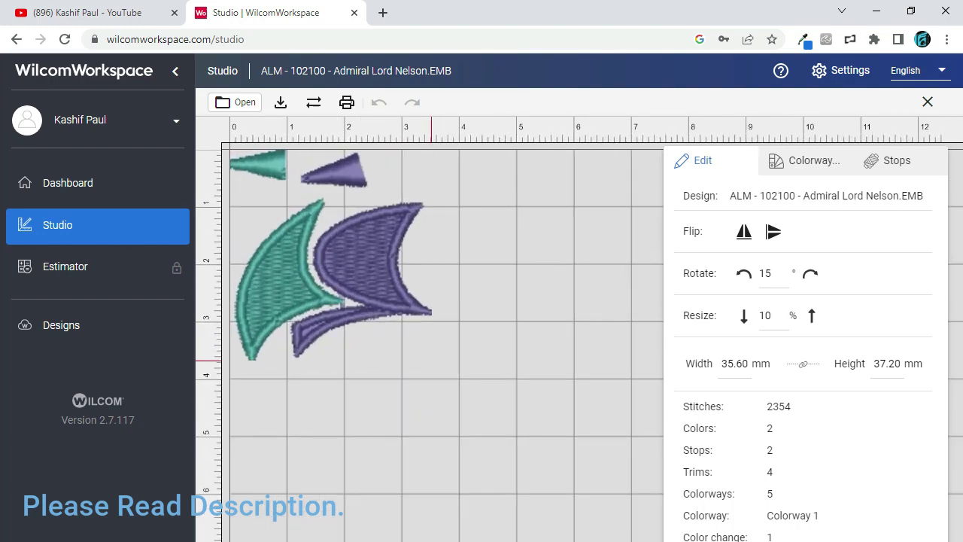
pyautogui.click(812, 161)
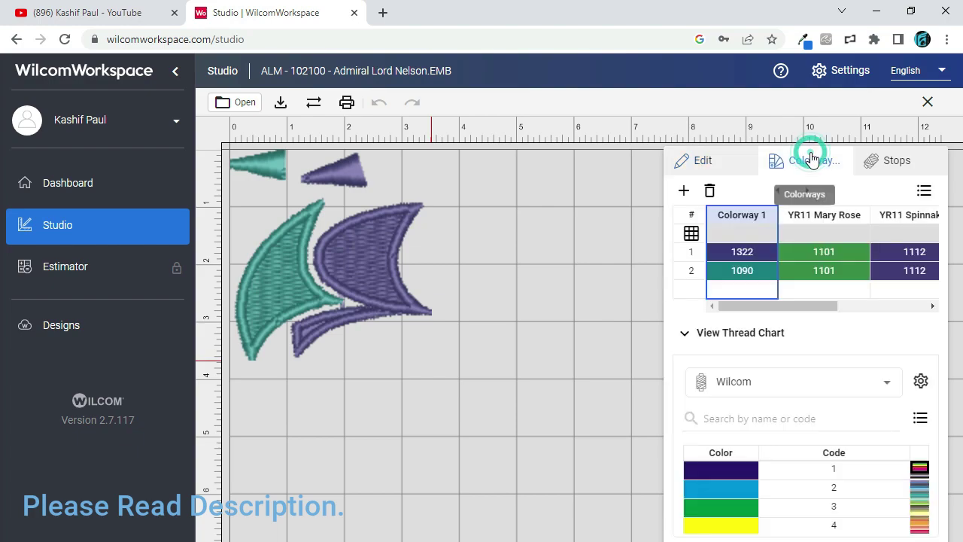
pyautogui.click(891, 170)
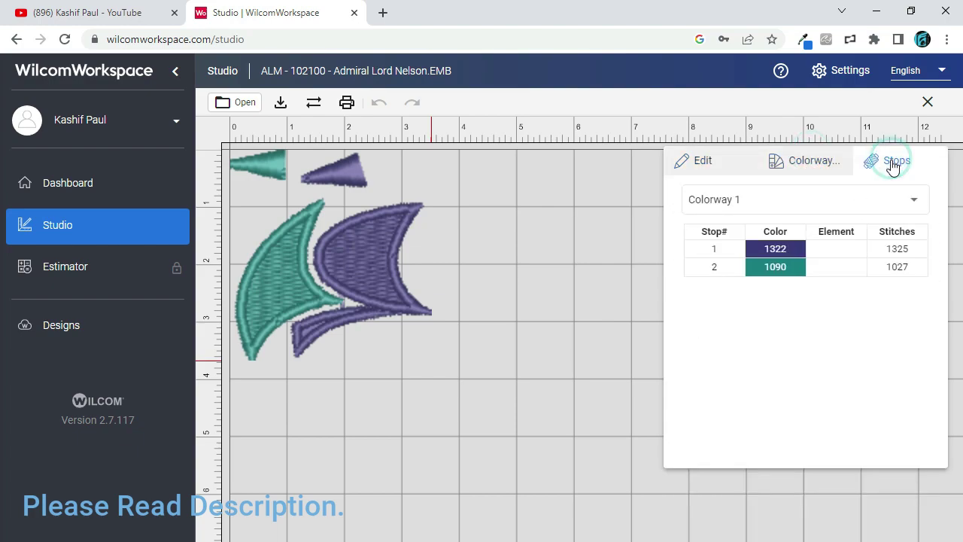
pyautogui.click(813, 161)
pyautogui.click(727, 164)
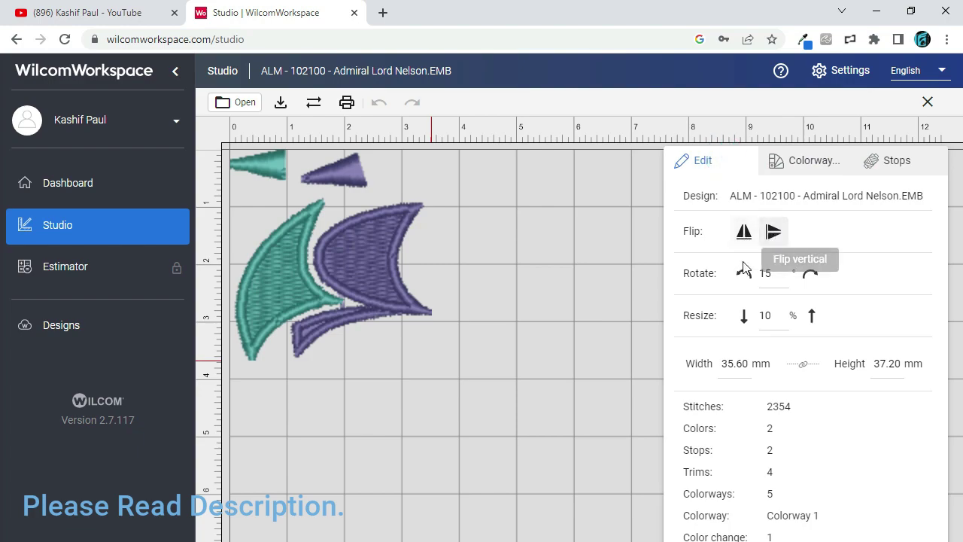
pyautogui.click(735, 359)
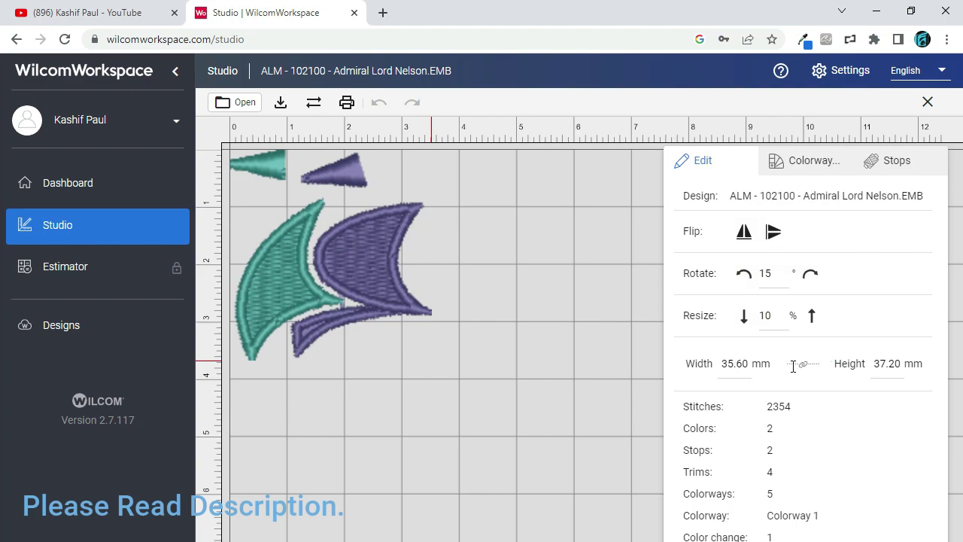
pyautogui.click(505, 234)
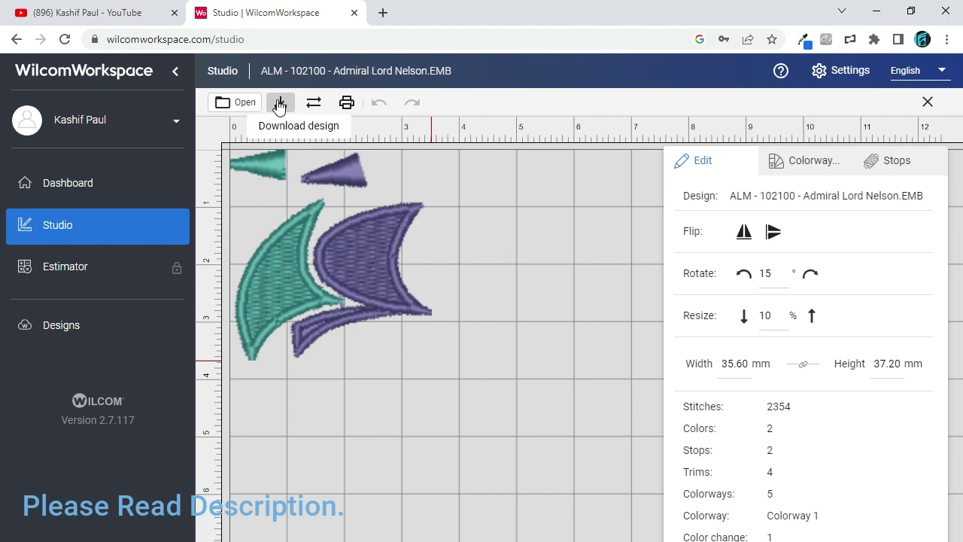
# Check the file formats offered for downloading the design, and leave without downloading
pyautogui.click(279, 104)
pyautogui.click(582, 396)
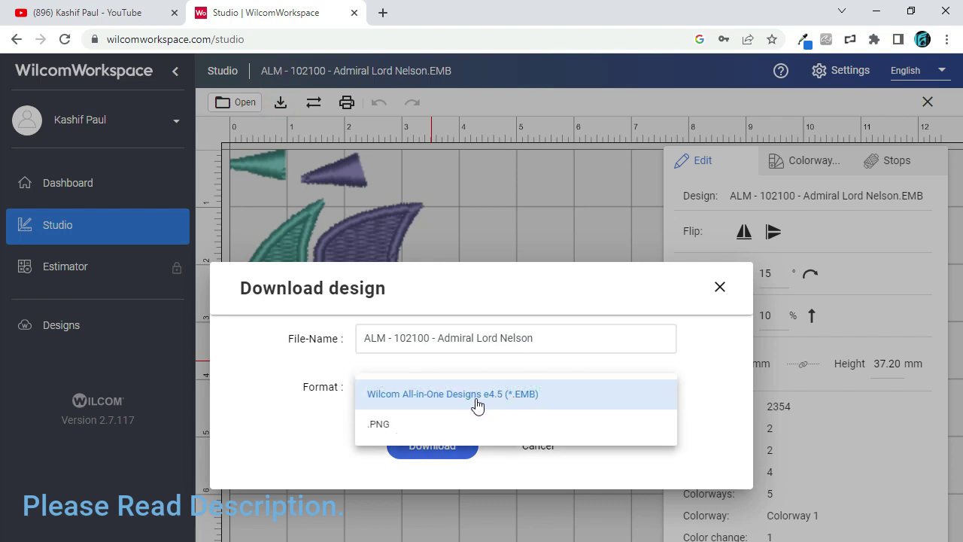
pyautogui.click(324, 371)
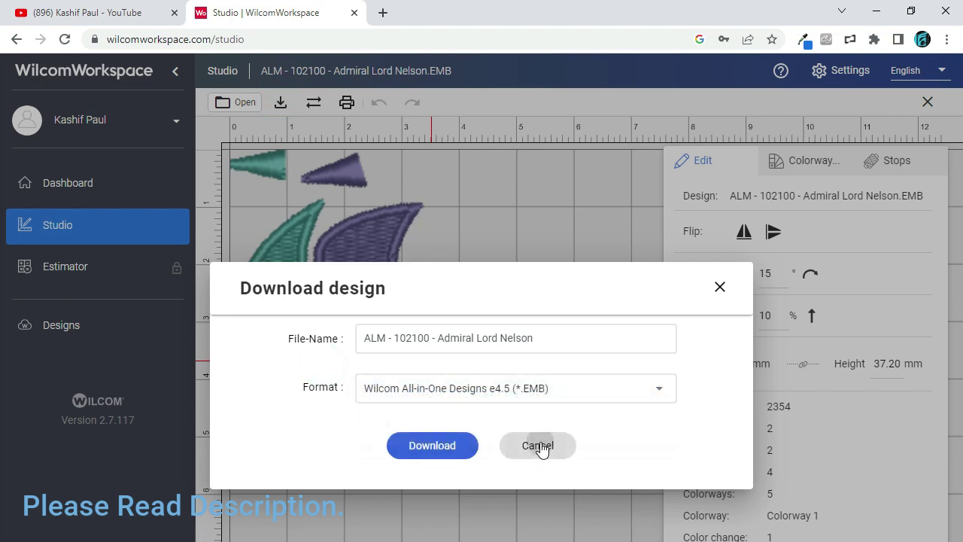
pyautogui.click(537, 445)
# Start converting the design to a stitch format and choose Tajima (*.DST) as the output format
pyautogui.click(312, 107)
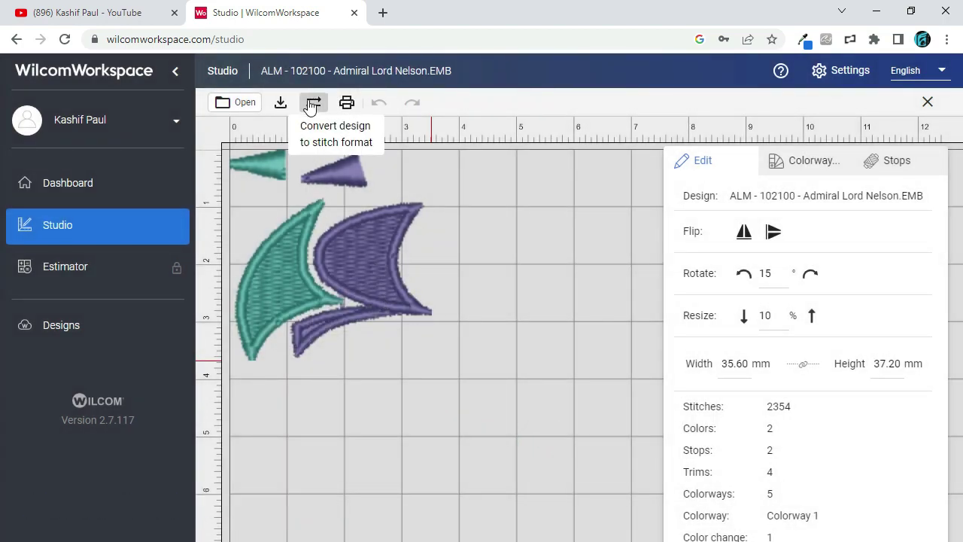
pyautogui.click(311, 108)
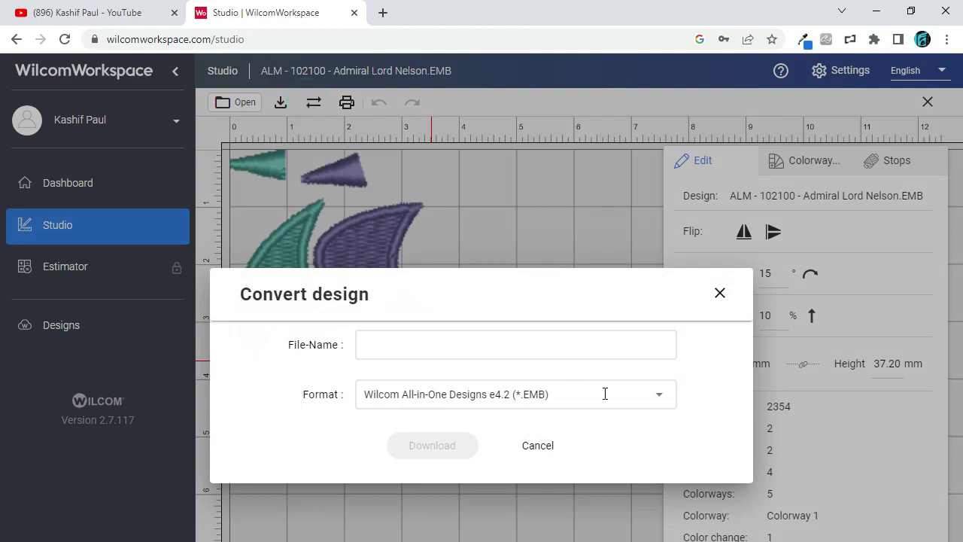
pyautogui.click(652, 404)
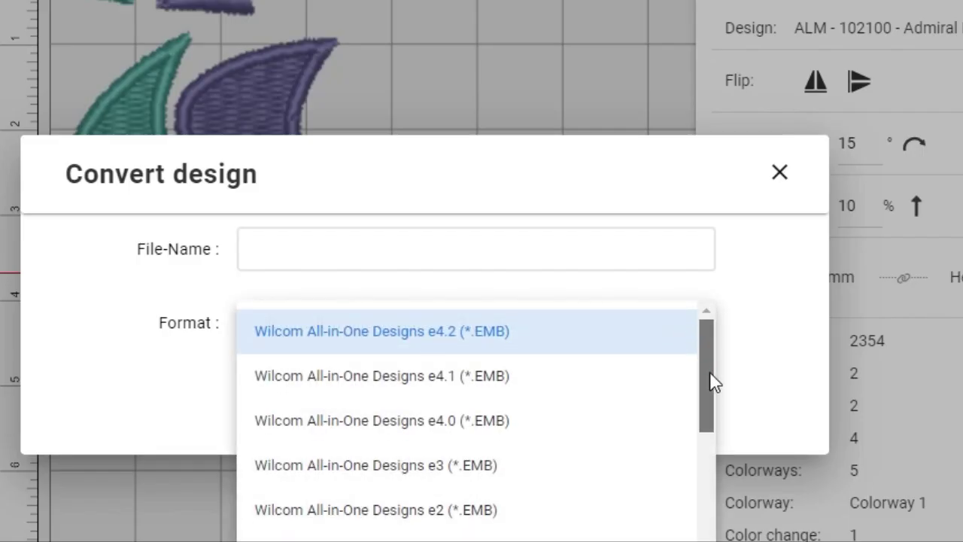
pyautogui.moveTo(709, 381); pyautogui.dragTo(711, 446)
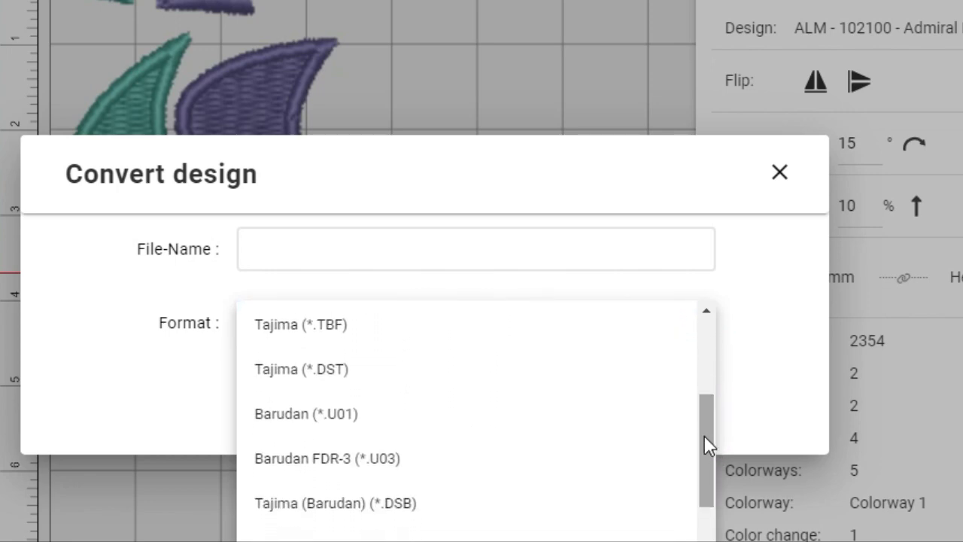
pyautogui.click(378, 382)
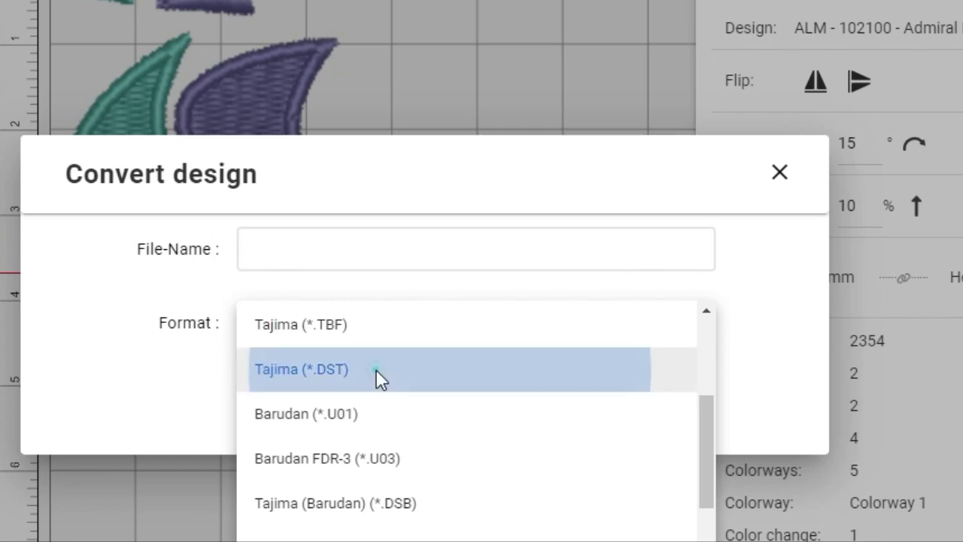
# Change the conversion format to Melco (*.EXP)
pyautogui.click(687, 338)
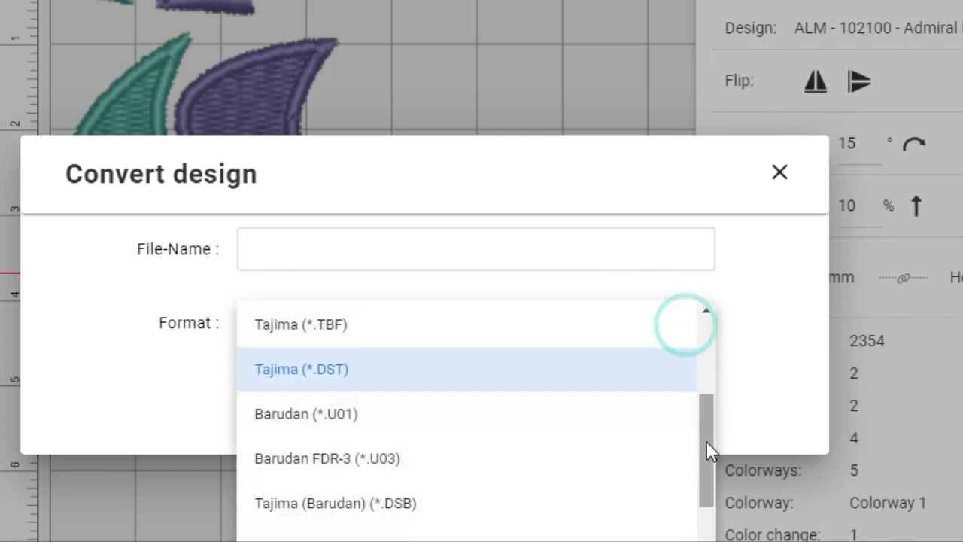
pyautogui.moveTo(707, 441); pyautogui.dragTo(713, 499)
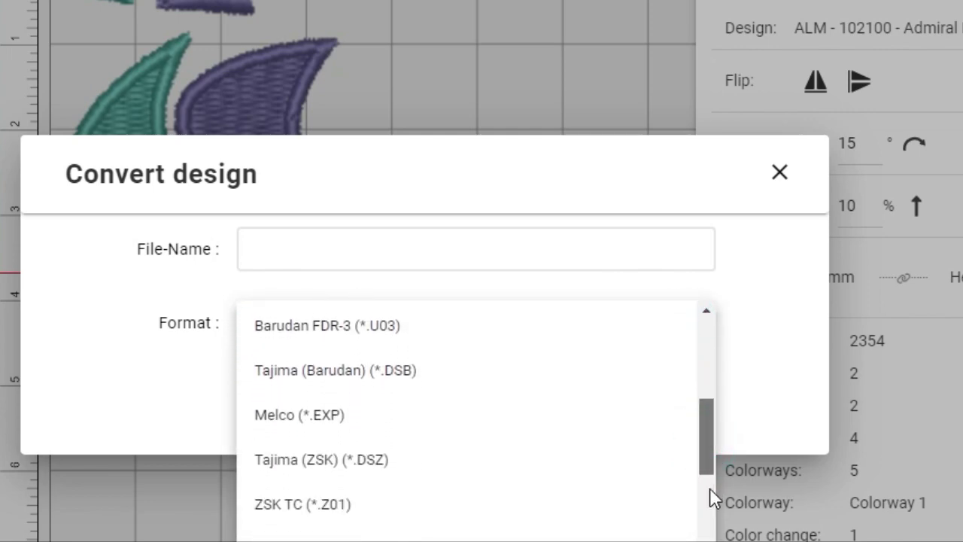
pyautogui.click(389, 410)
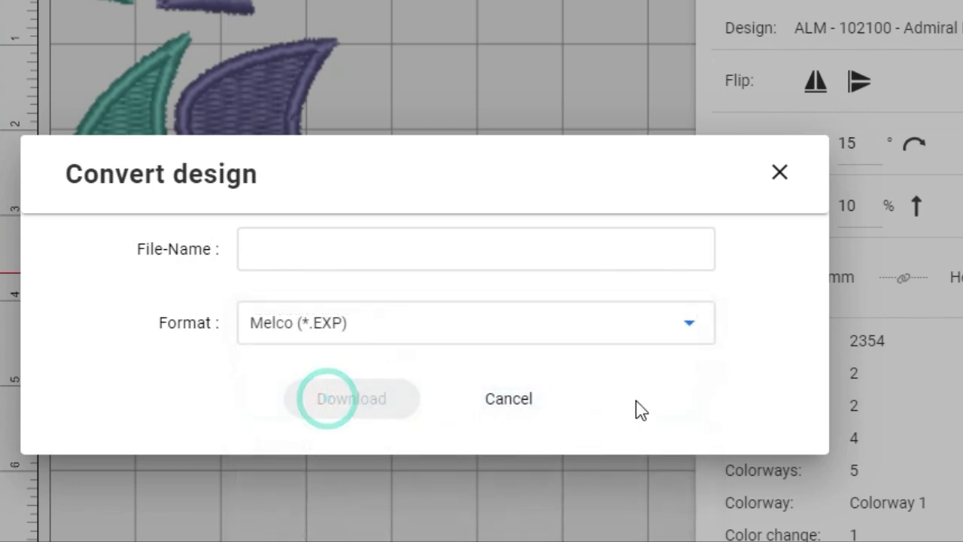
# Set the conversion format to Janome/Elna/Kenmore (*.SEW), and switch it to Janome/Elna/Kenmore (*.JEF)
pyautogui.click(689, 327)
pyautogui.moveTo(709, 441); pyautogui.dragTo(725, 531)
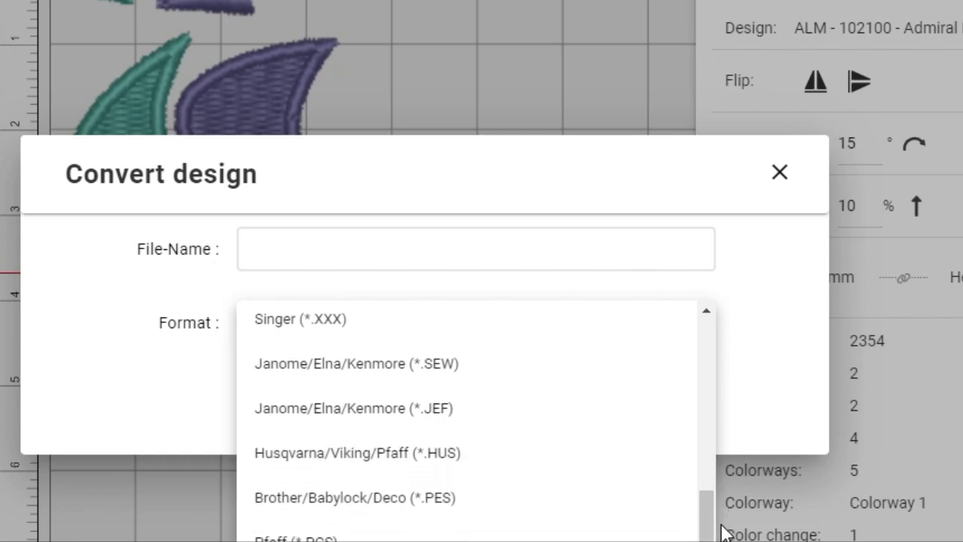
pyautogui.click(445, 367)
pyautogui.click(691, 332)
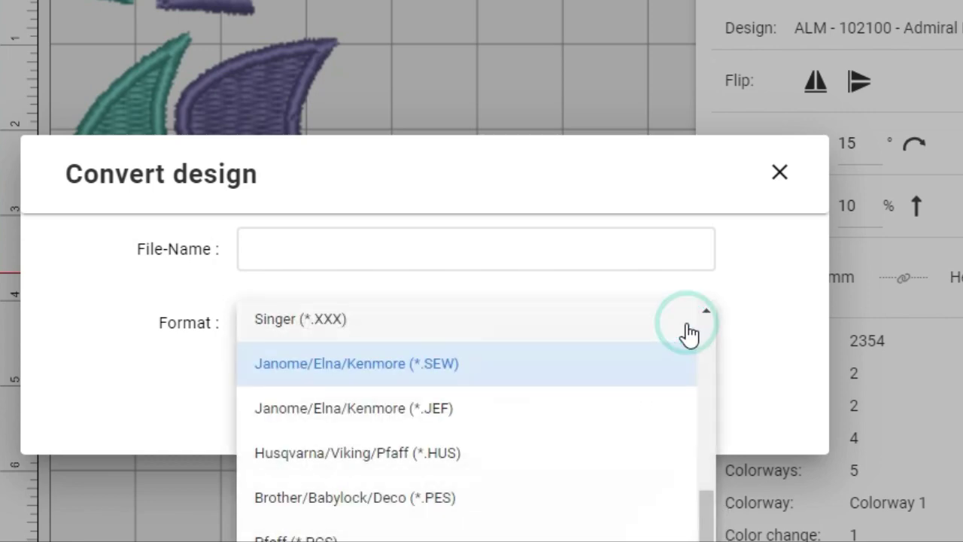
pyautogui.click(439, 412)
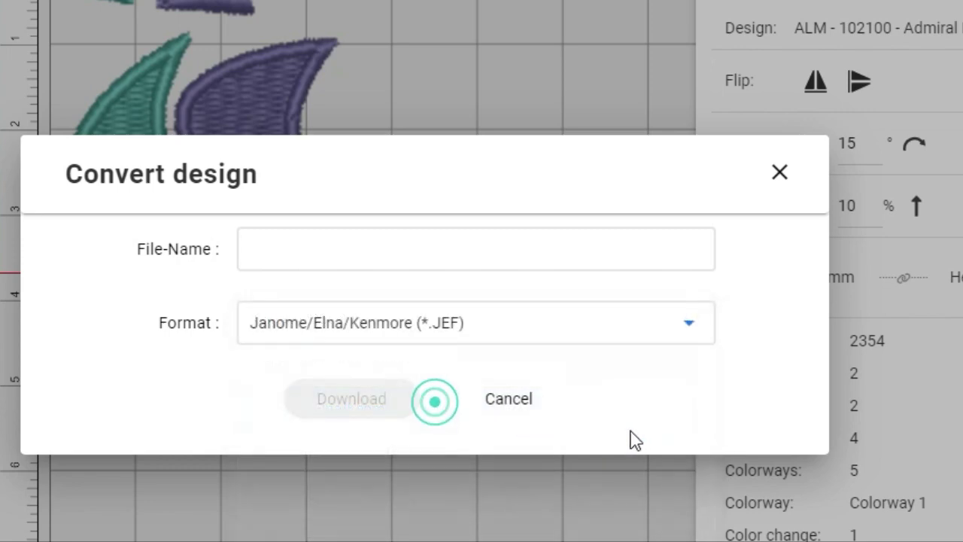
# Set the conversion format to Husqvarna/Viking/Pfaff (*.HUS)
pyautogui.click(699, 331)
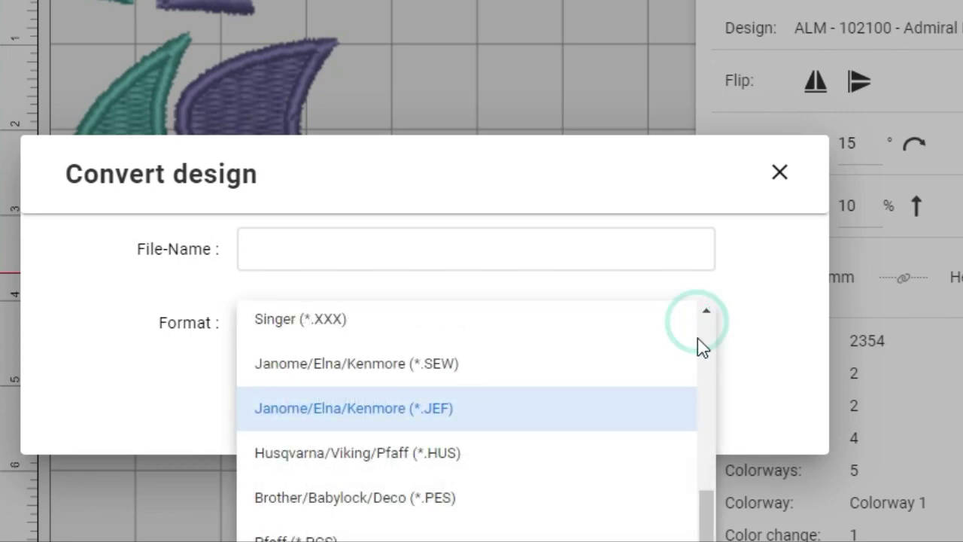
pyautogui.click(705, 515)
pyautogui.click(445, 357)
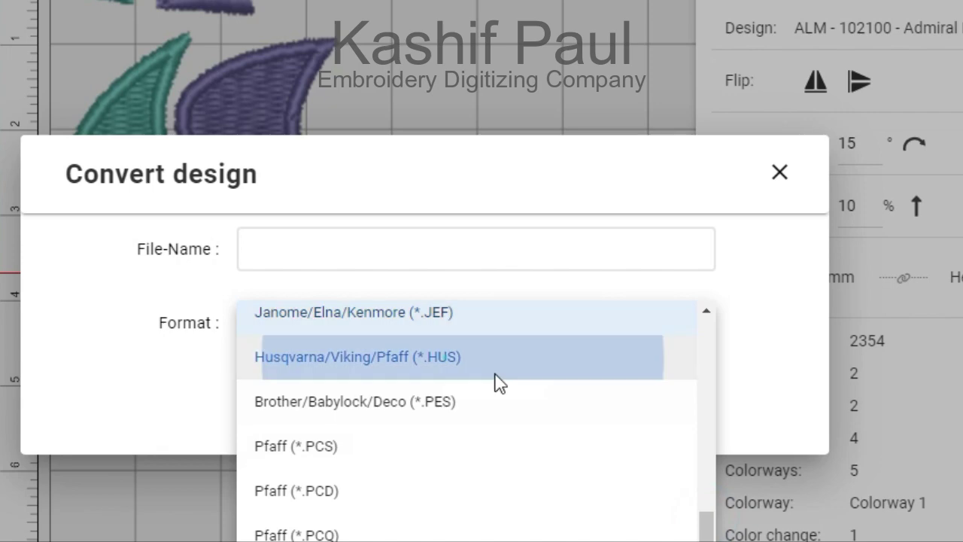
# Set the conversion format to Brother/Babylock/Deco (*.PES), and switch it back to Tajima (*.DST)
pyautogui.click(689, 323)
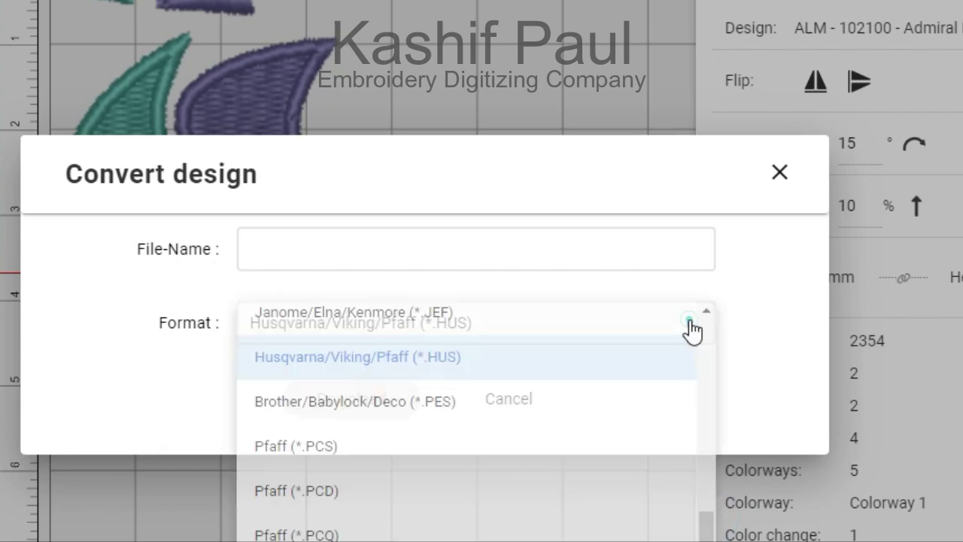
pyautogui.click(435, 403)
pyautogui.click(700, 340)
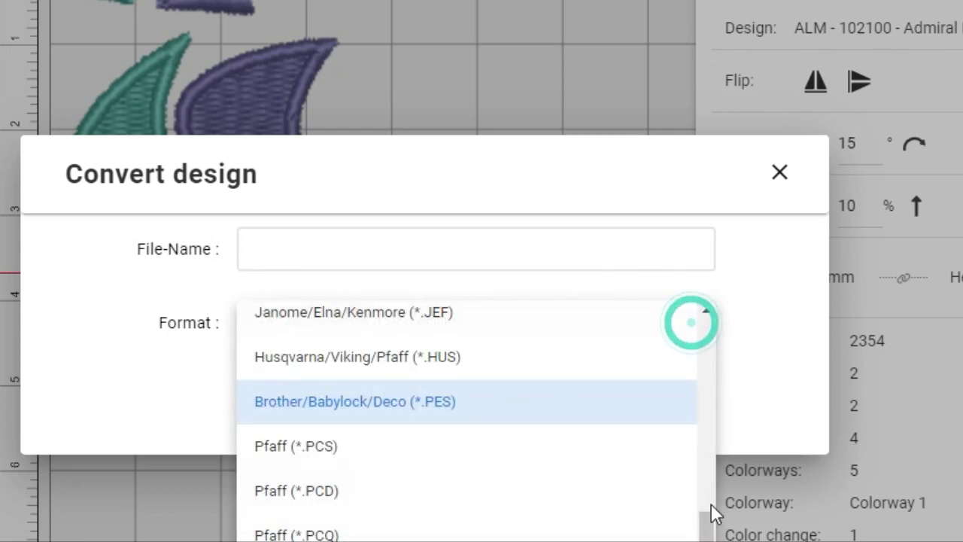
pyautogui.moveTo(715, 511); pyautogui.dragTo(719, 396)
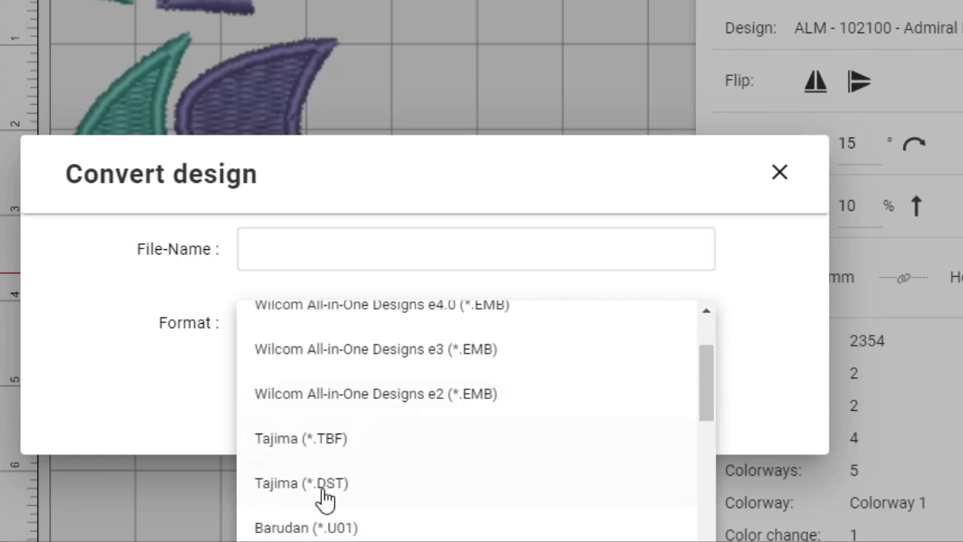
pyautogui.click(316, 481)
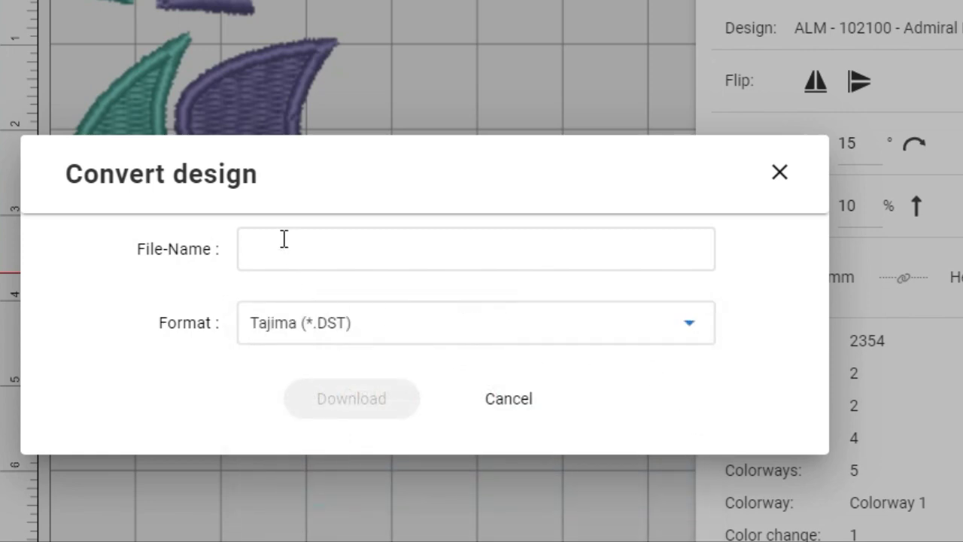
# Name the converted file ALM DST and download it
pyautogui.write('A')
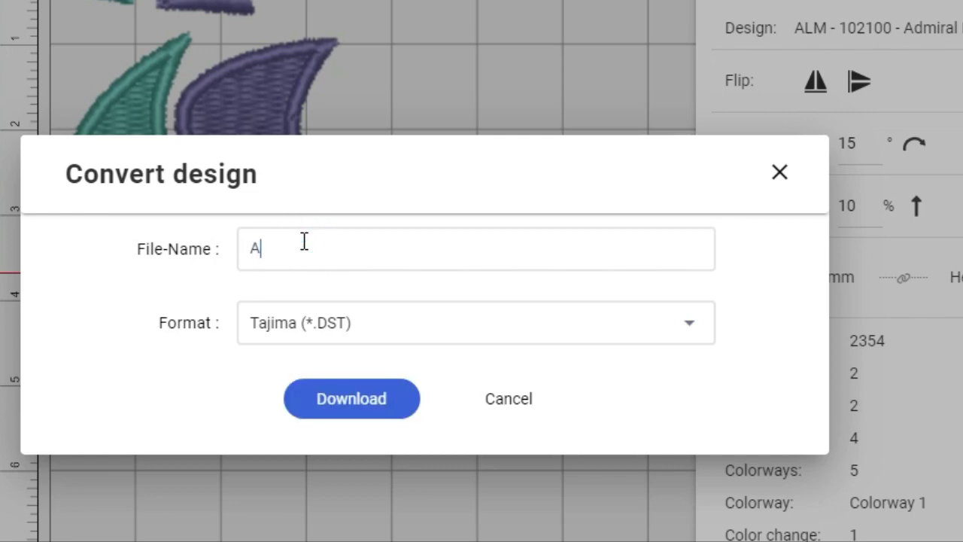
pyautogui.write('LM DST')
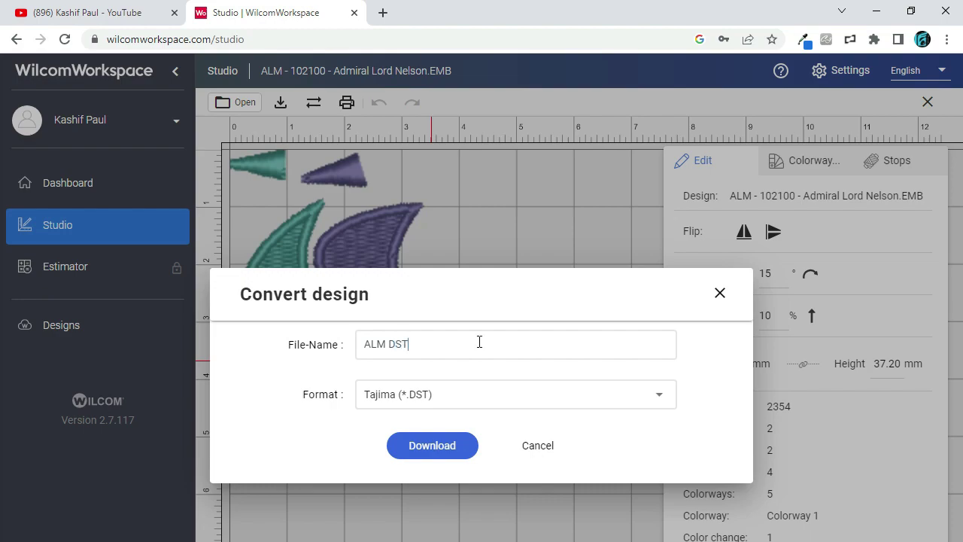
pyautogui.click(432, 450)
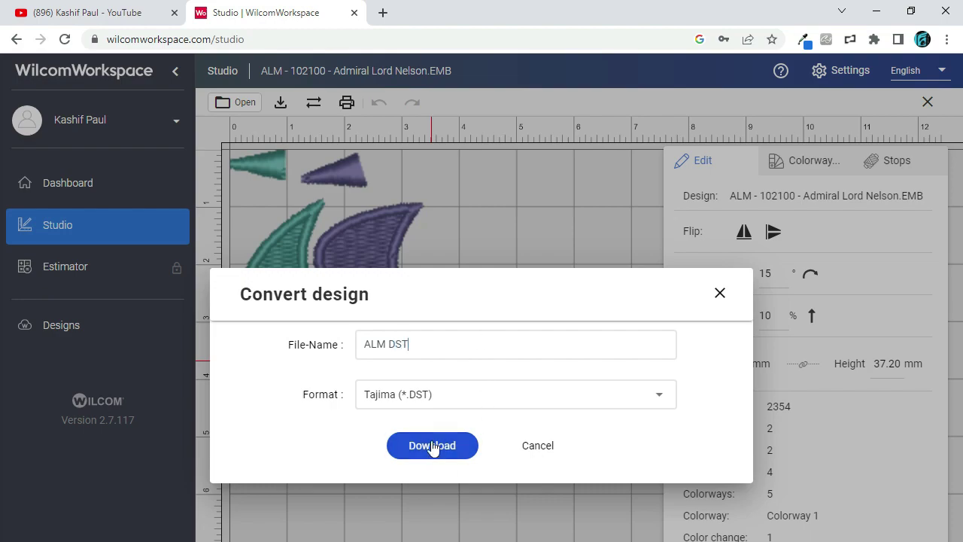
pyautogui.click(433, 447)
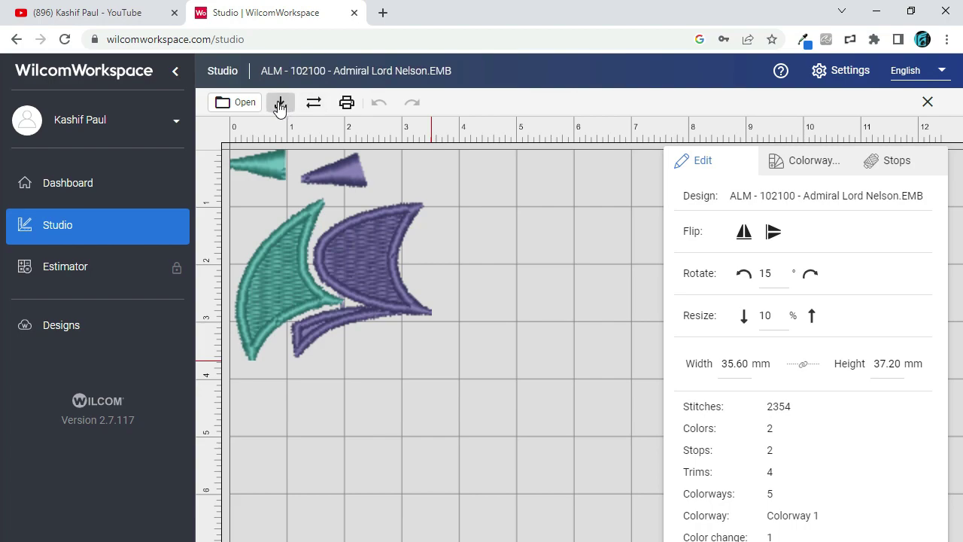
# Open the design's print settings, choose the Summary layout at 1:1 zoom, and look through the colorways available for printing
pyautogui.click(347, 103)
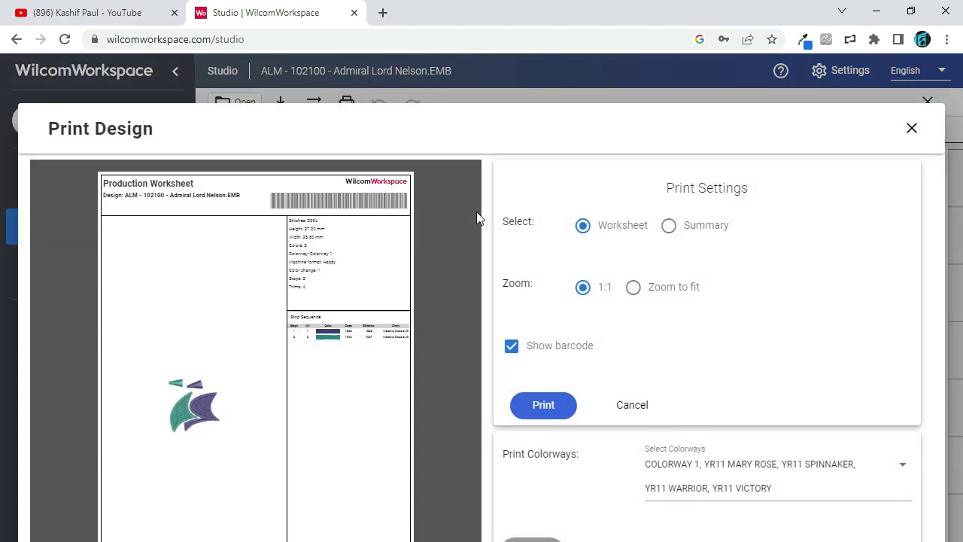
pyautogui.click(635, 294)
pyautogui.click(581, 292)
pyautogui.click(669, 227)
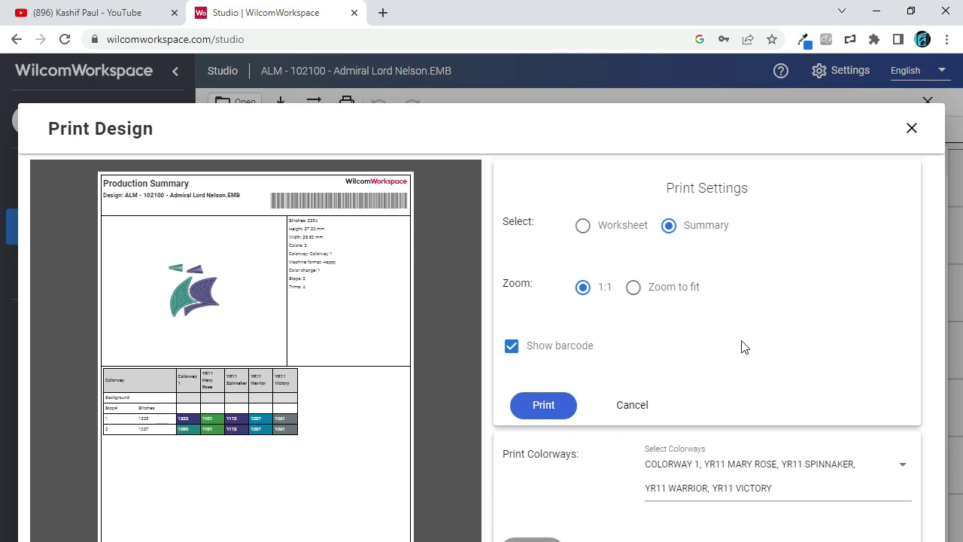
pyautogui.click(813, 469)
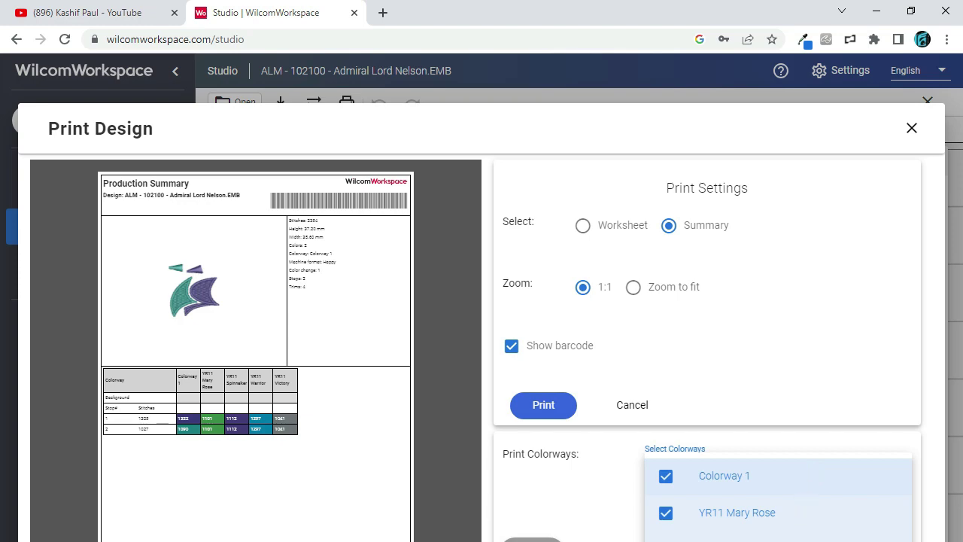
pyautogui.click(589, 462)
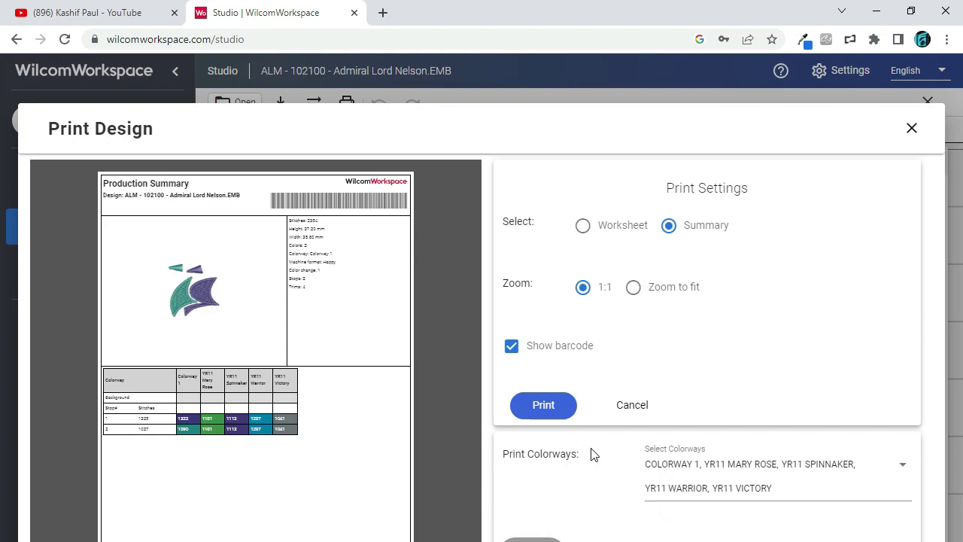
# Start printing the production summary to PDF, cancel the save, and close the print settings
pyautogui.click(543, 404)
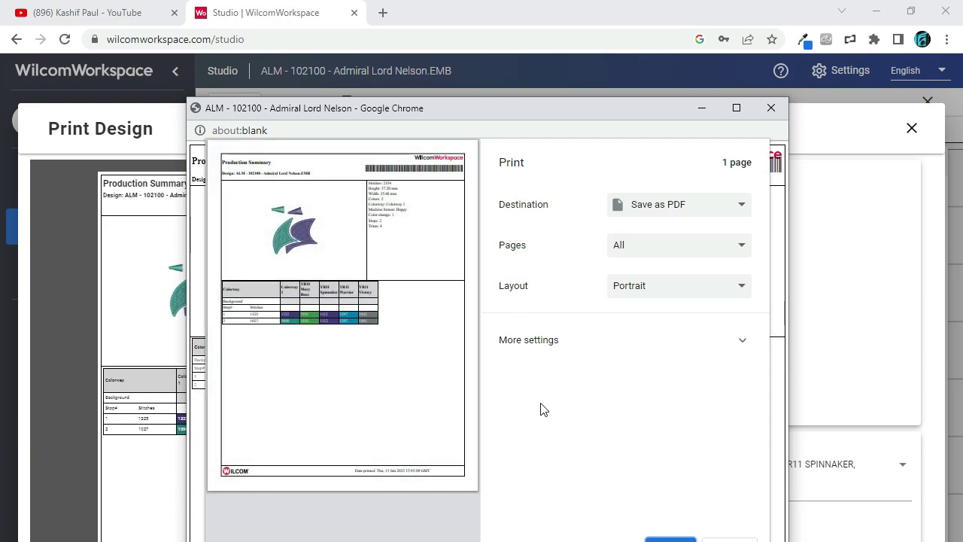
pyautogui.click(666, 539)
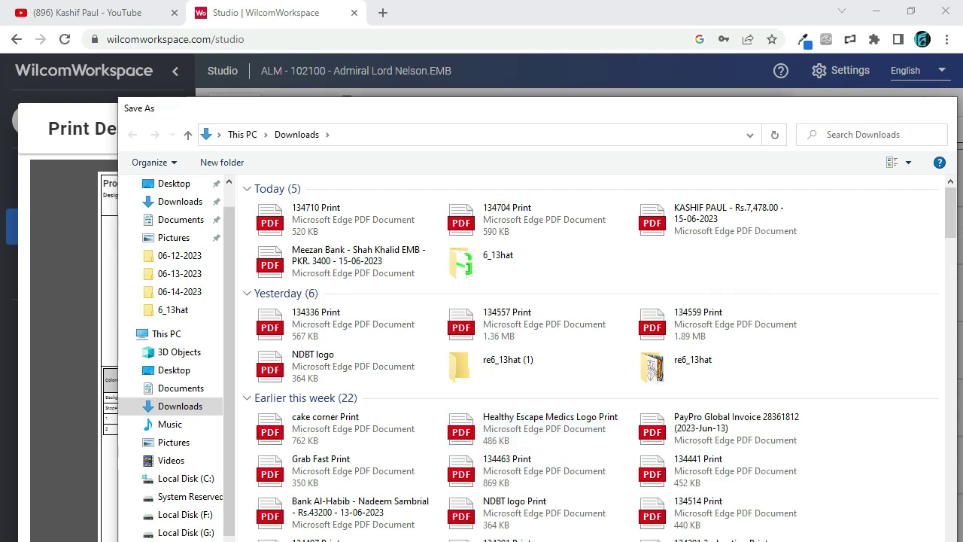
pyautogui.press('Escape')
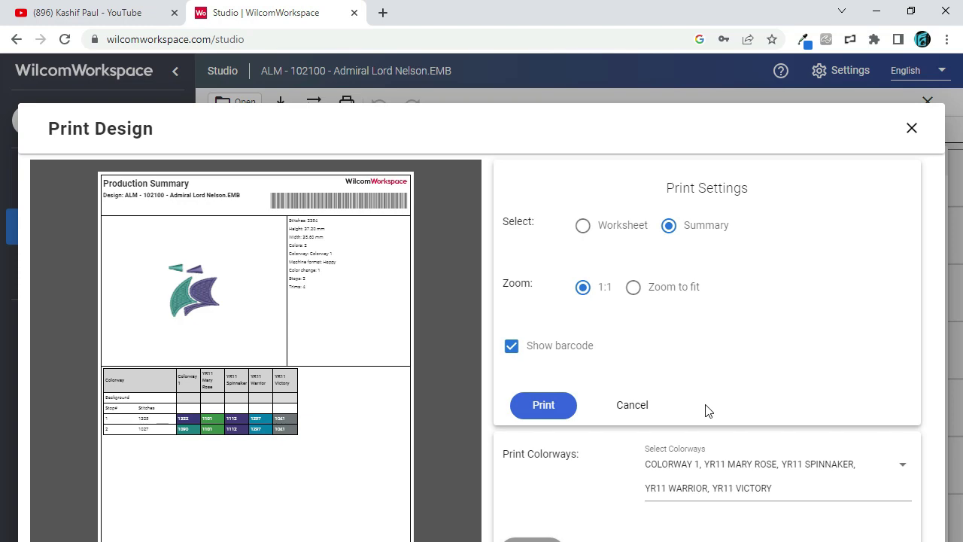
pyautogui.click(911, 128)
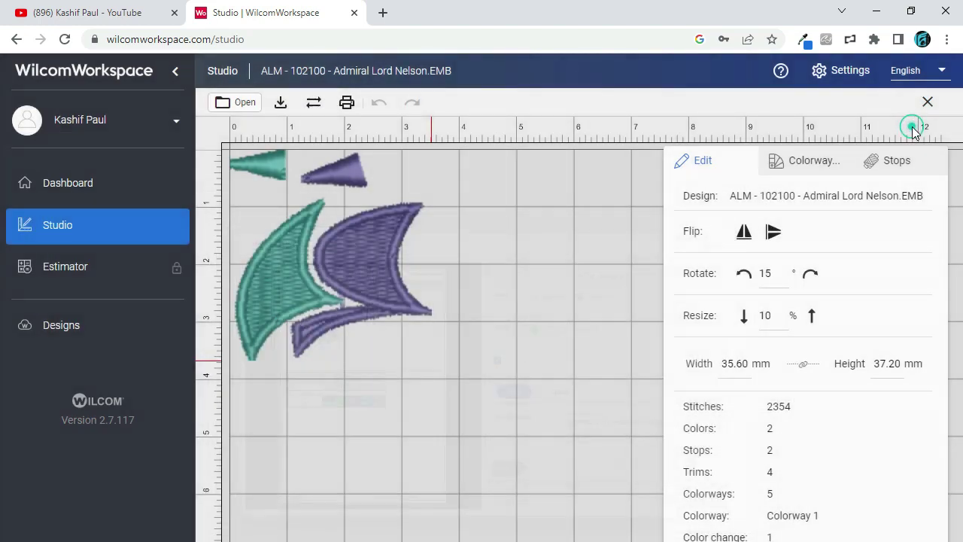
pyautogui.click(534, 341)
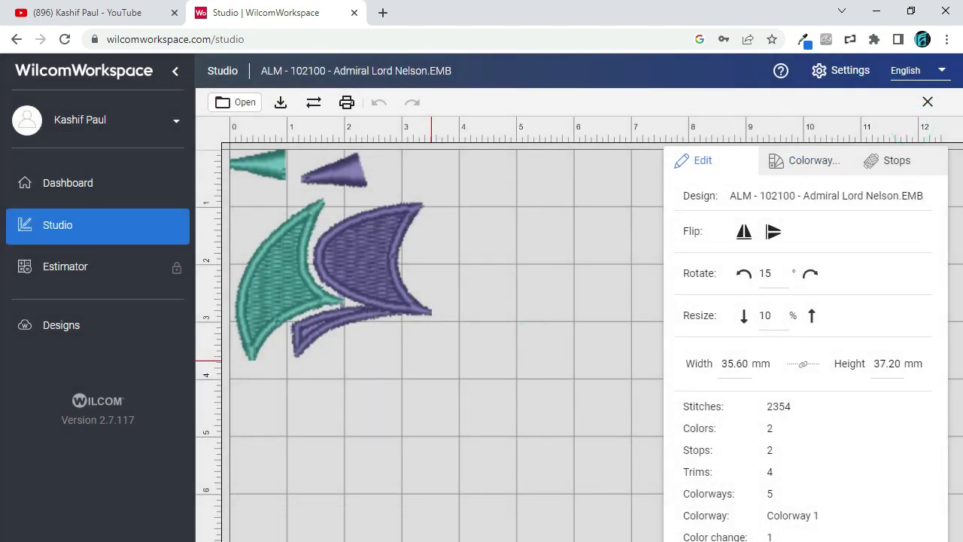
pyautogui.press('F11')
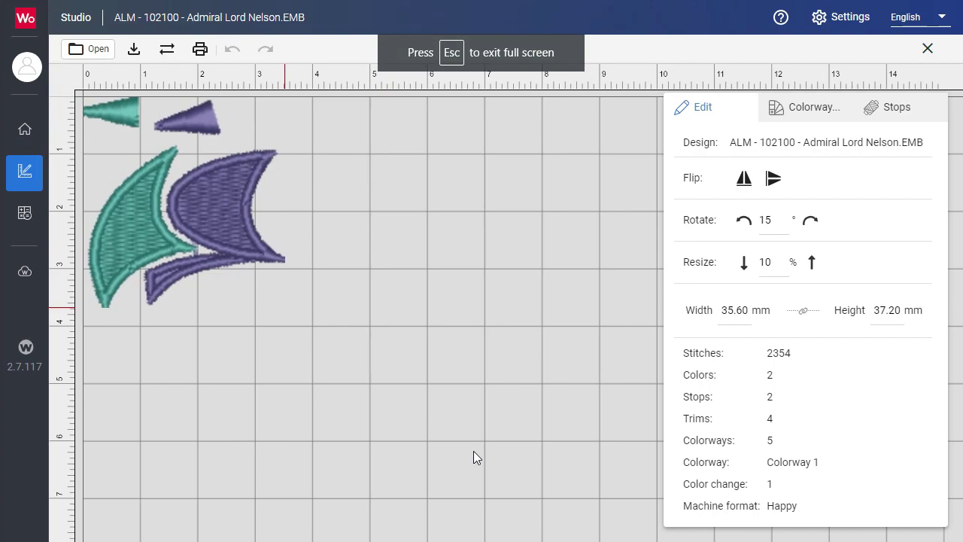
pyautogui.press('Escape')
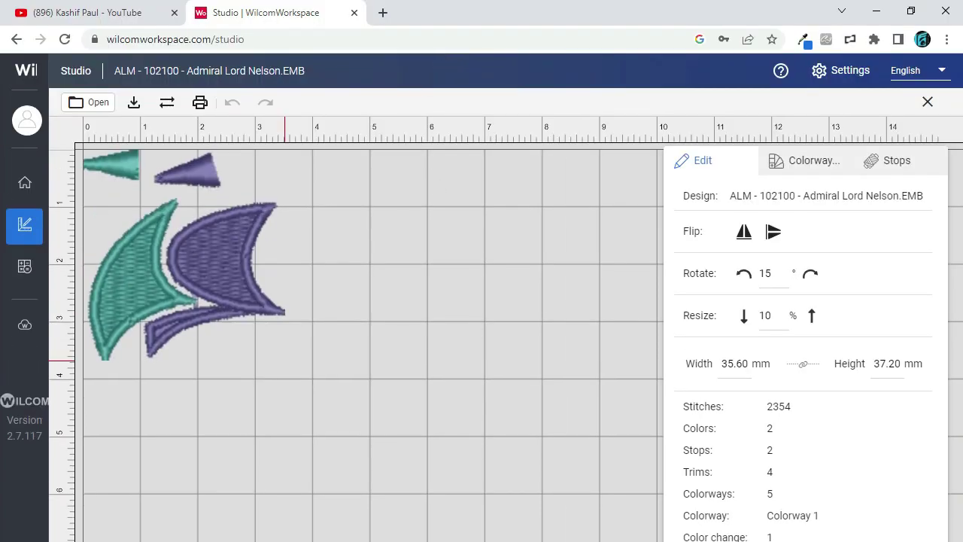
pyautogui.scroll(-2, 374, 346)
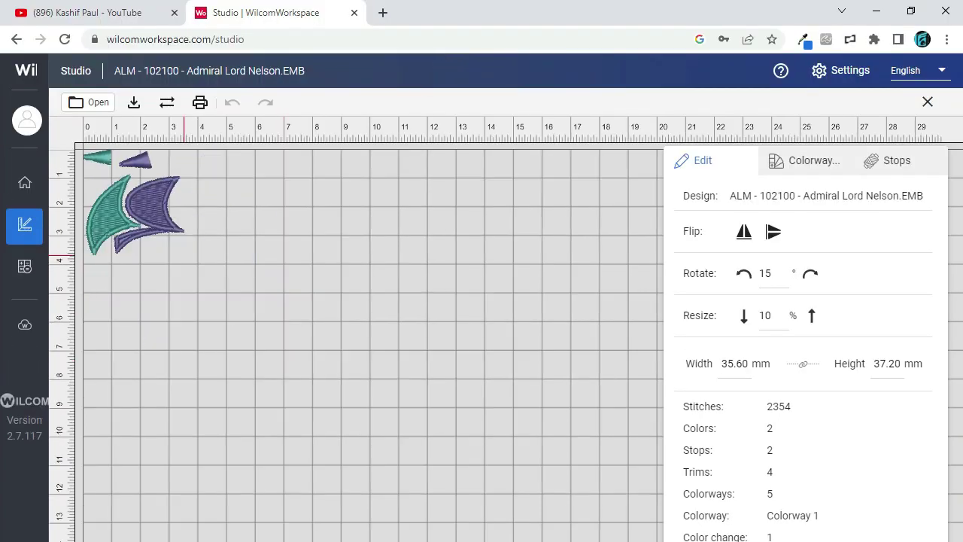
pyautogui.click(359, 402)
pyautogui.tripleClick(293, 311)
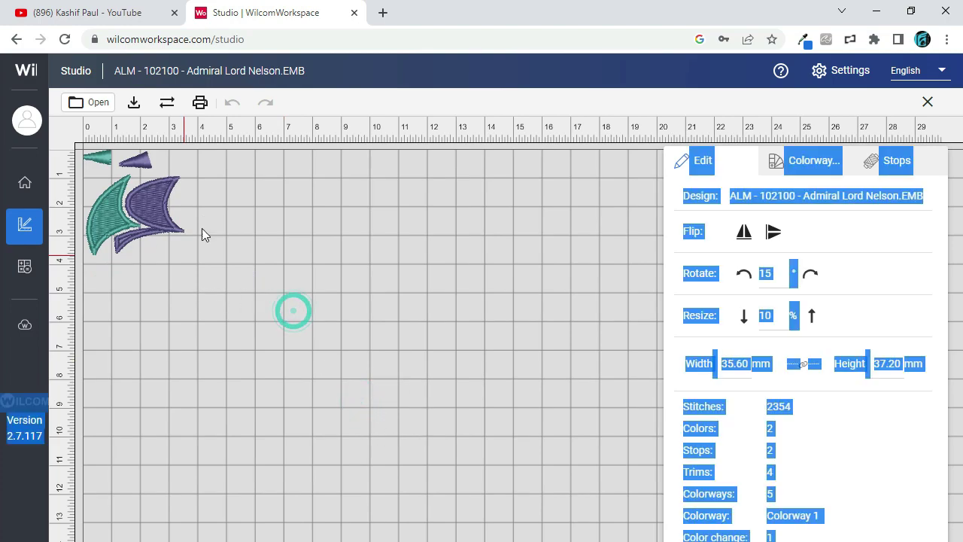
pyautogui.click(397, 292)
pyautogui.hotkey('ctrl', 'a')
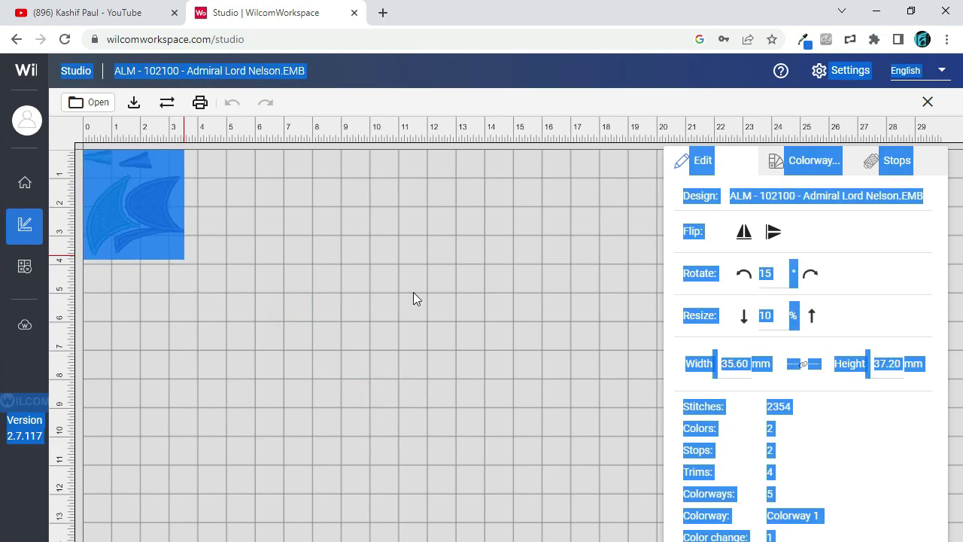
pyautogui.click(356, 268)
pyautogui.click(286, 226)
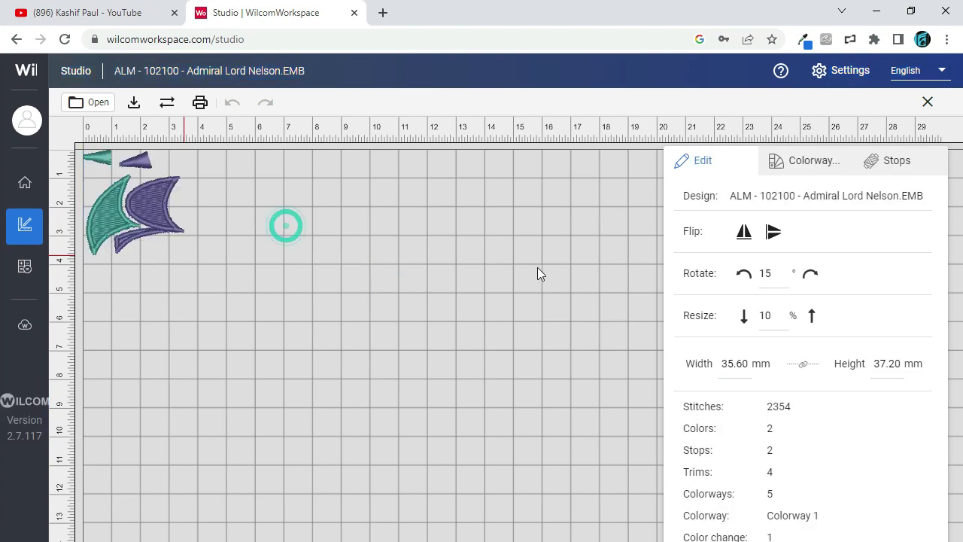
# Flip the whole design horizontally
pyautogui.click(743, 235)
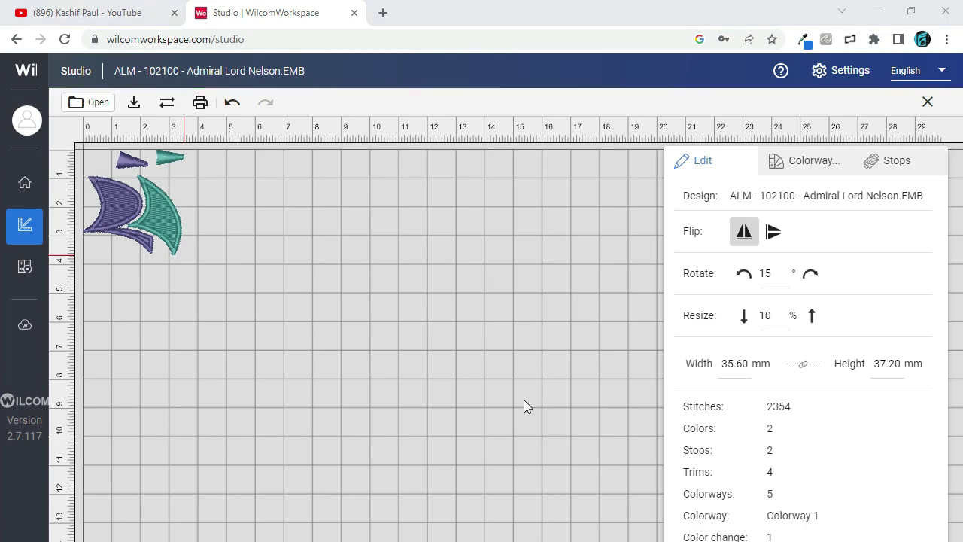
pyautogui.click(297, 284)
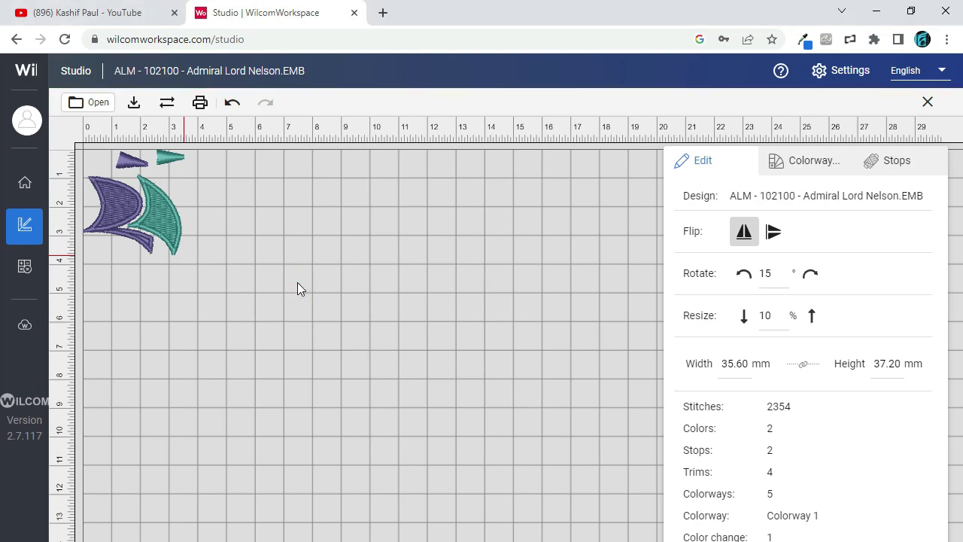
# Open the Designs page to look at the free designs
pyautogui.click(24, 228)
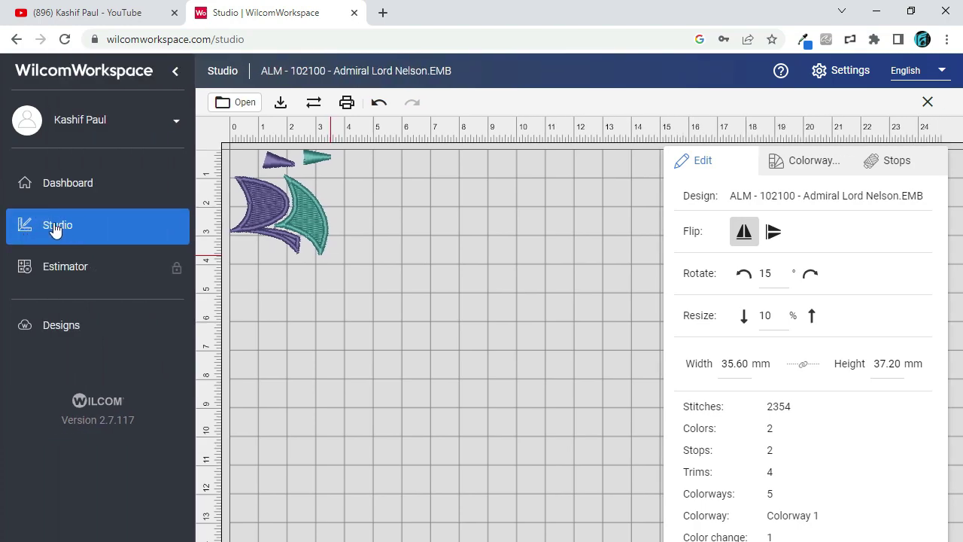
pyautogui.click(51, 229)
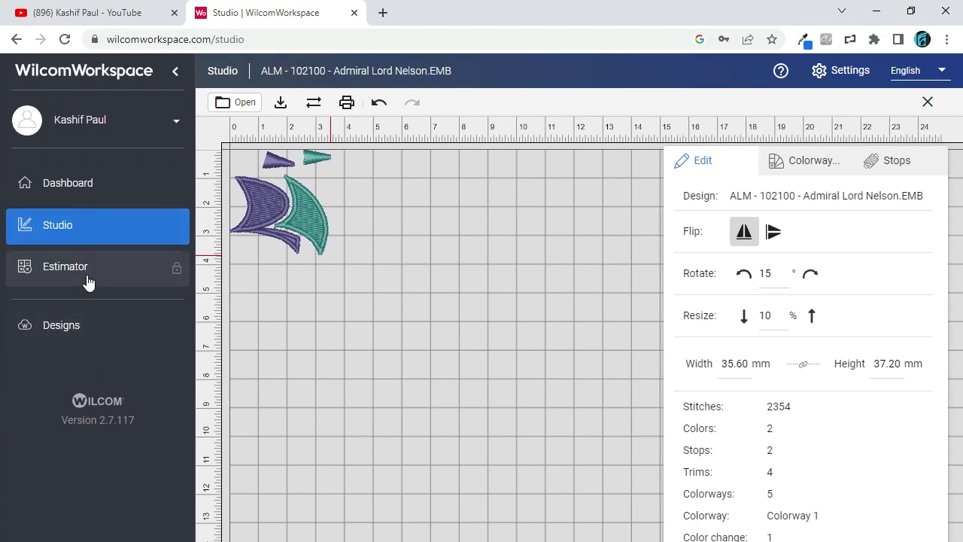
pyautogui.click(67, 328)
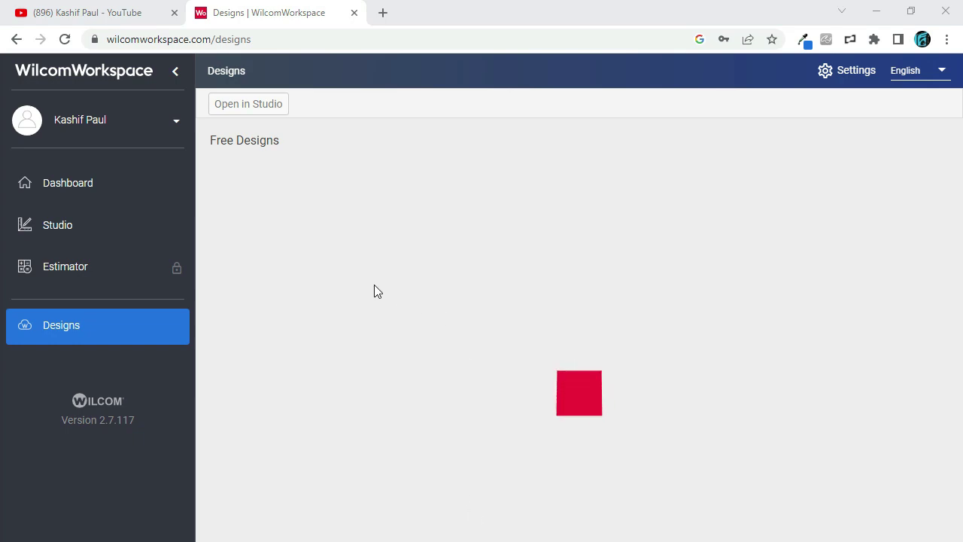
pyautogui.click(372, 228)
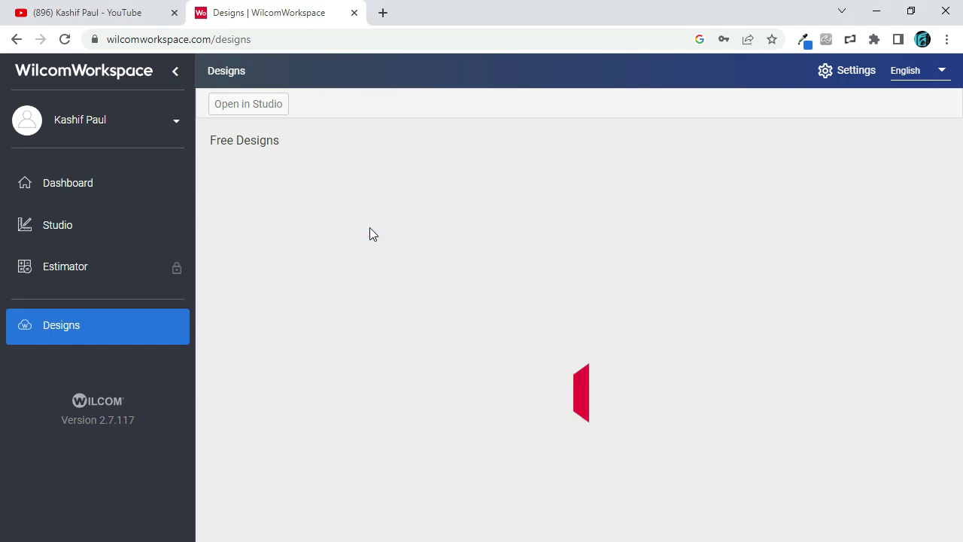
# View the Estimator page and its yearly purchase offer, and return to the design in Studio
pyautogui.click(68, 269)
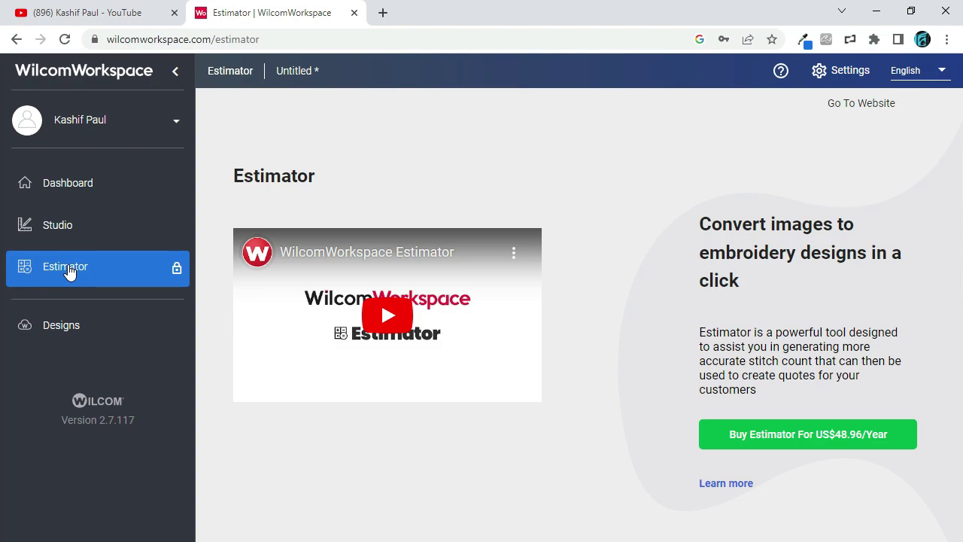
pyautogui.click(66, 230)
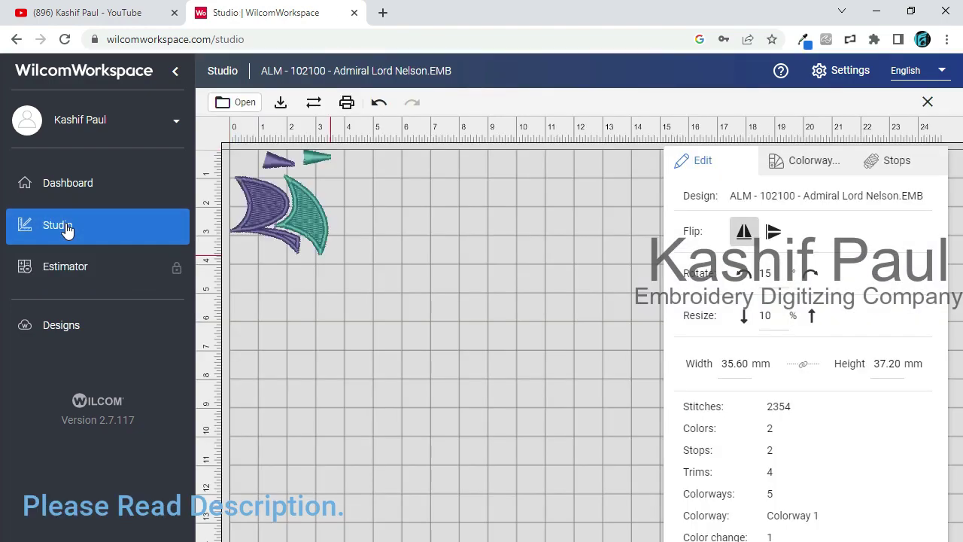
pyautogui.click(71, 272)
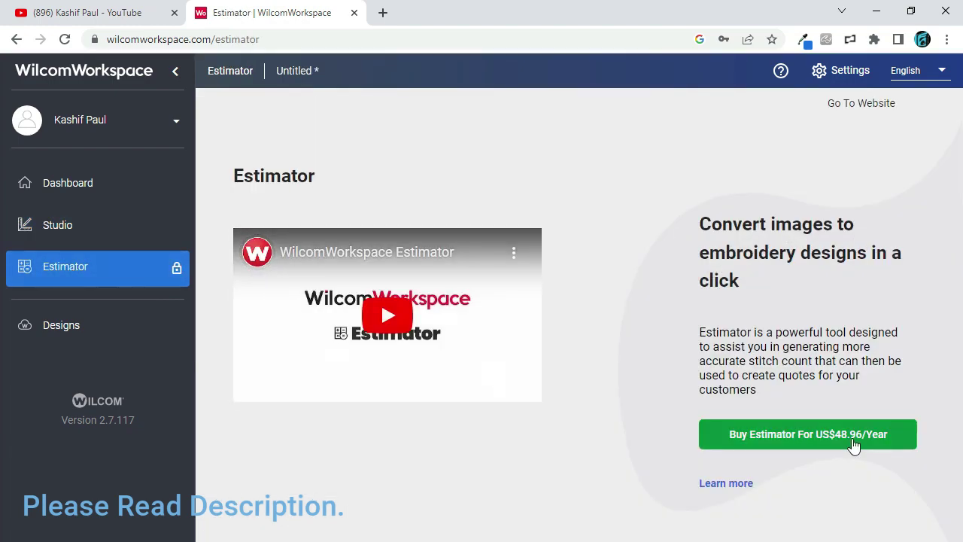
pyautogui.click(814, 402)
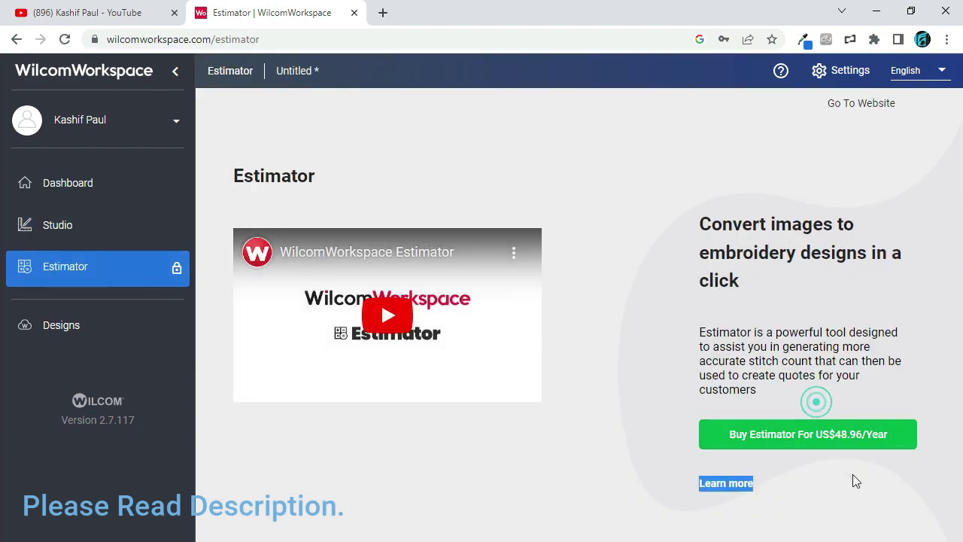
pyautogui.click(845, 460)
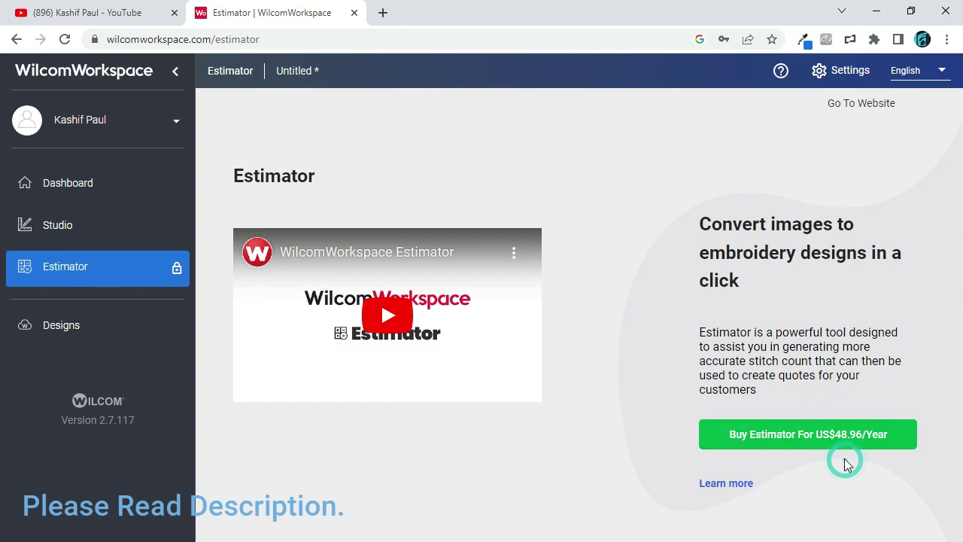
pyautogui.click(48, 226)
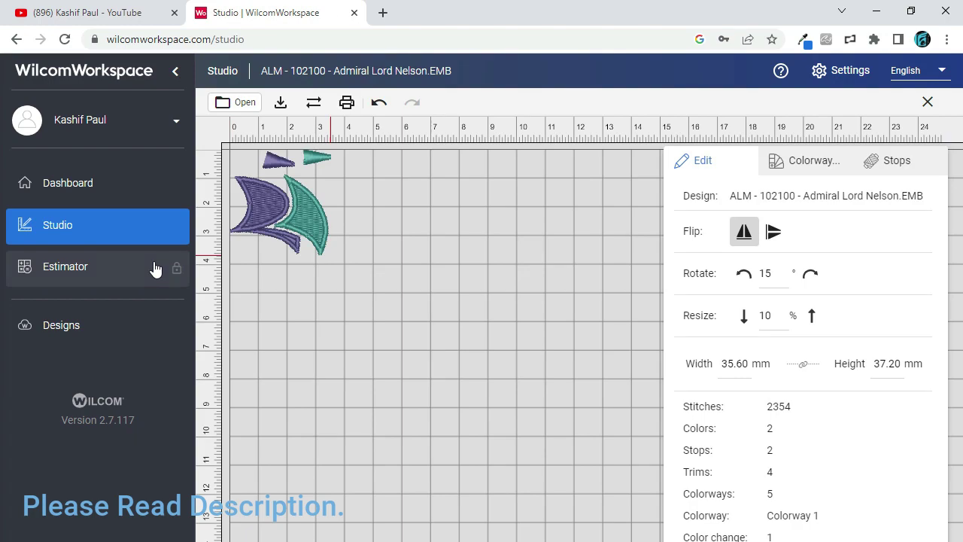
# Open the free design Cherry Blossom -colors.EMB in Studio, replacing the design that is already open there
pyautogui.click(64, 324)
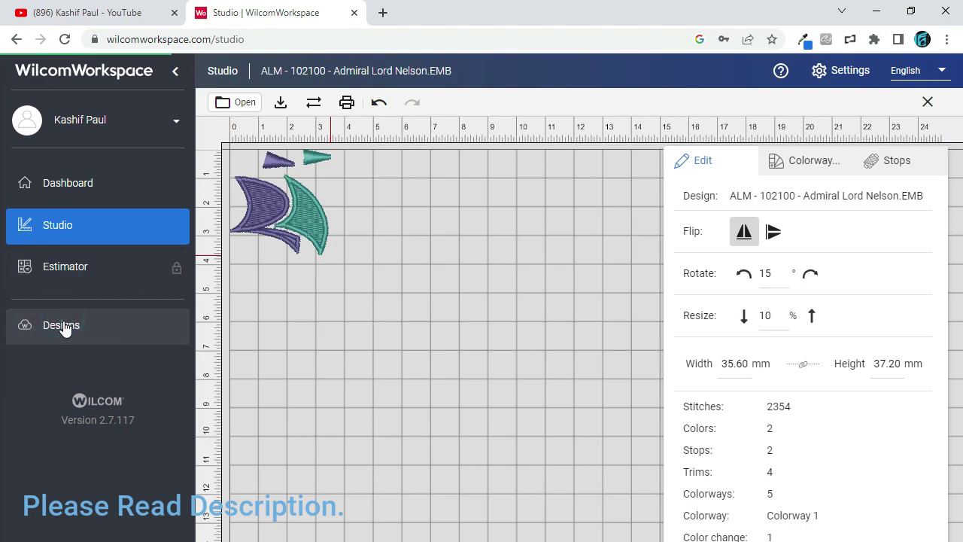
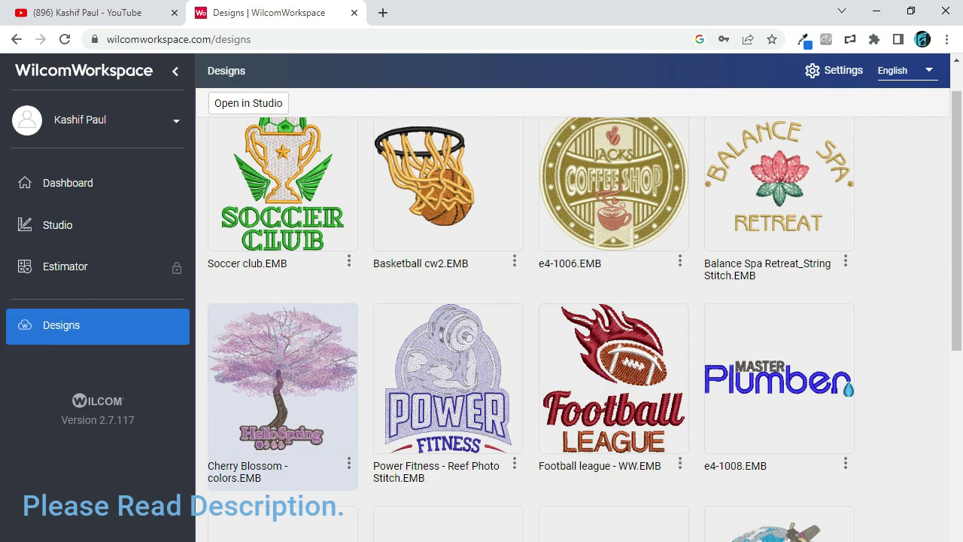
pyautogui.click(303, 355)
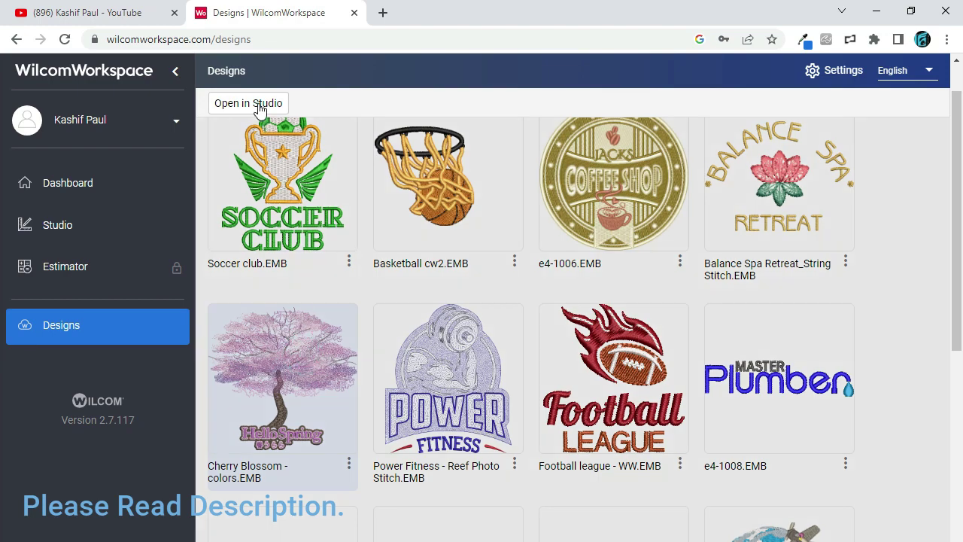
pyautogui.click(259, 103)
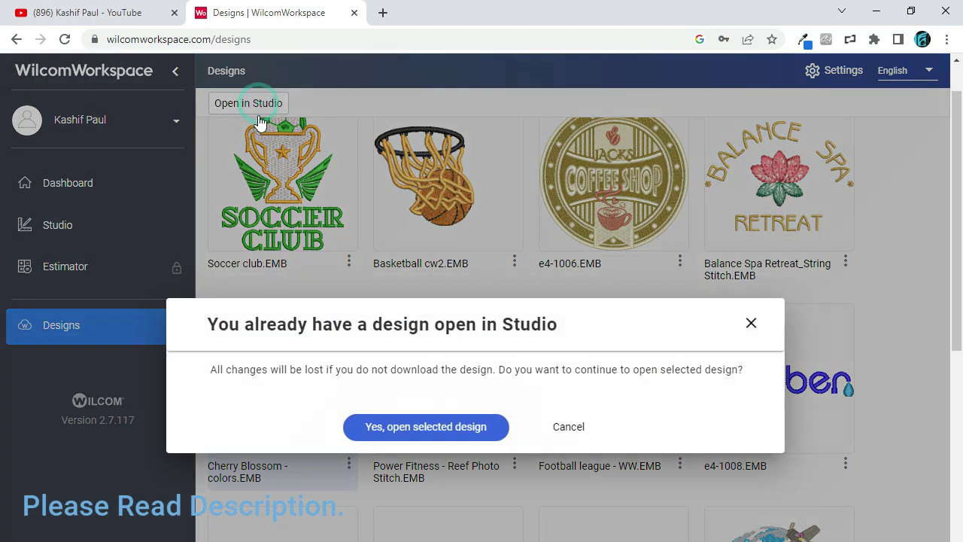
pyautogui.click(433, 429)
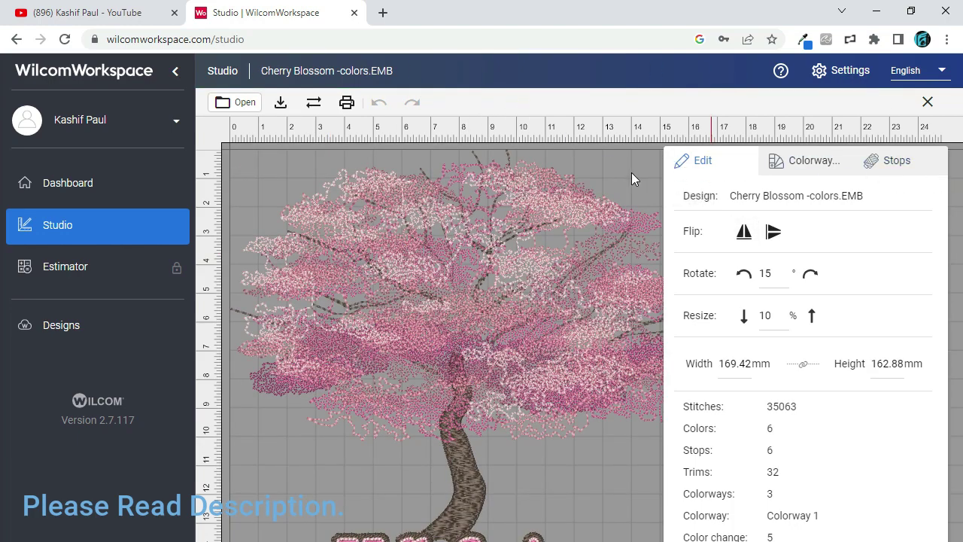
# Examine the Cherry Blossom design's stitching up close, and view the whole tree with its lettering
pyautogui.click(721, 157)
pyautogui.click(401, 309)
pyautogui.scroll(3, 447, 345)
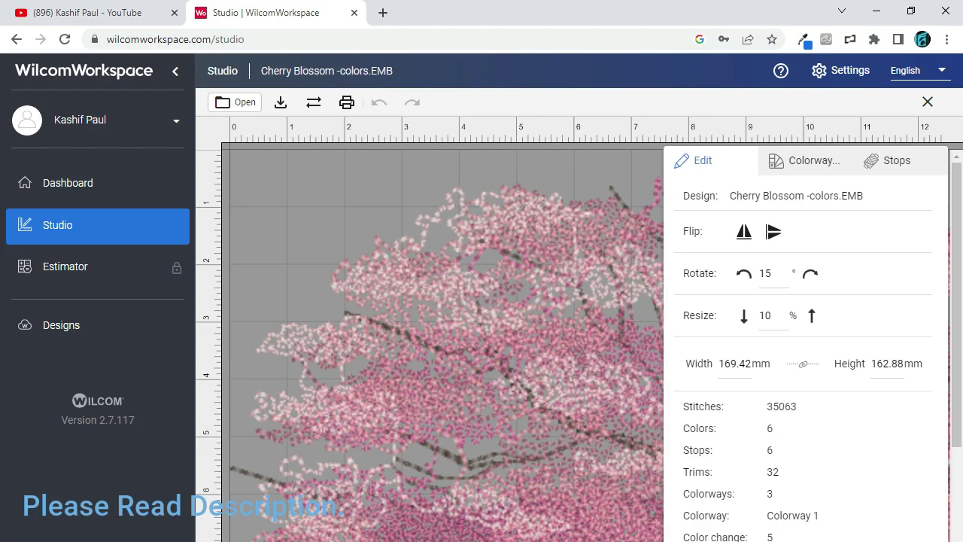
pyautogui.scroll(-3, 448, 344)
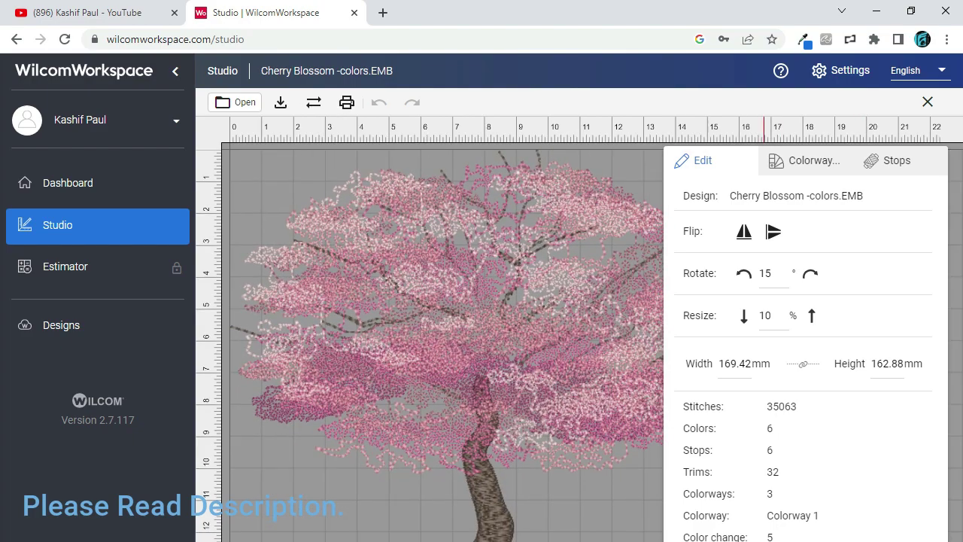
pyautogui.scroll(-4, 448, 345)
pyautogui.scroll(2, 447, 345)
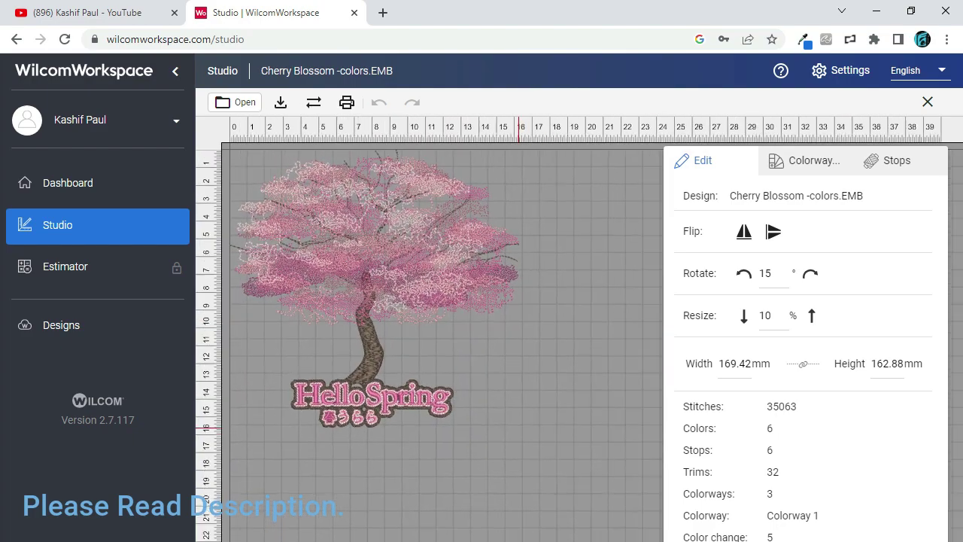
pyautogui.scroll(1, 447, 344)
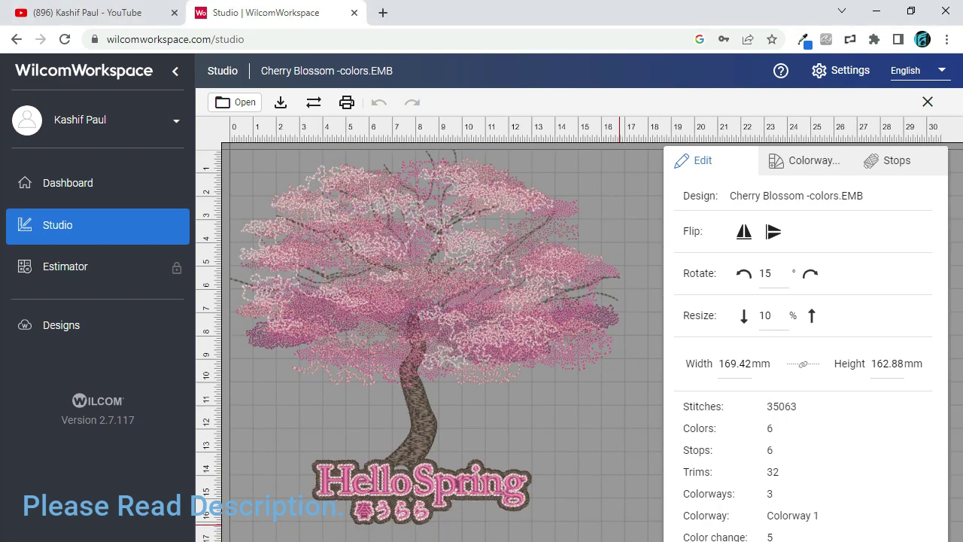
# Choose PNG as the download format for the Cherry Blossom design, and cancel the download
pyautogui.click(279, 103)
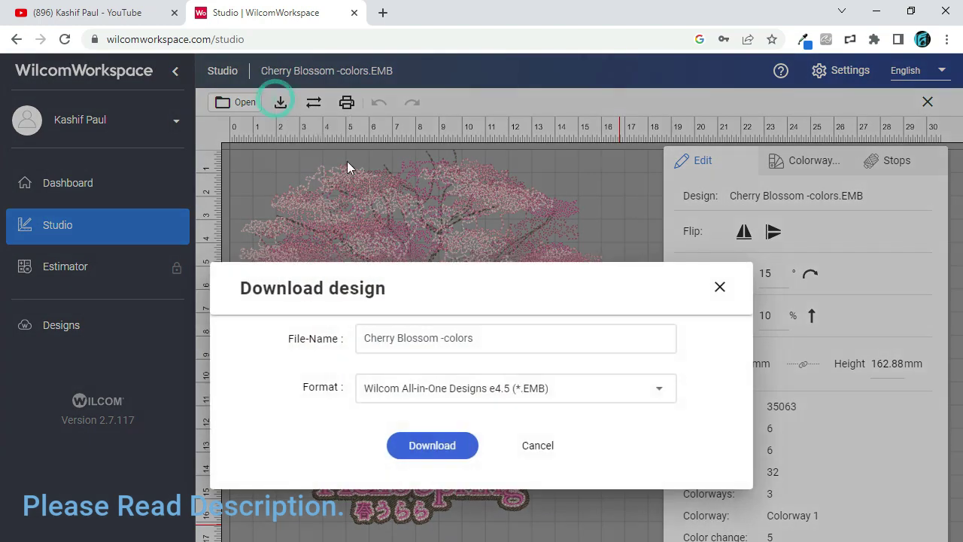
pyautogui.click(610, 388)
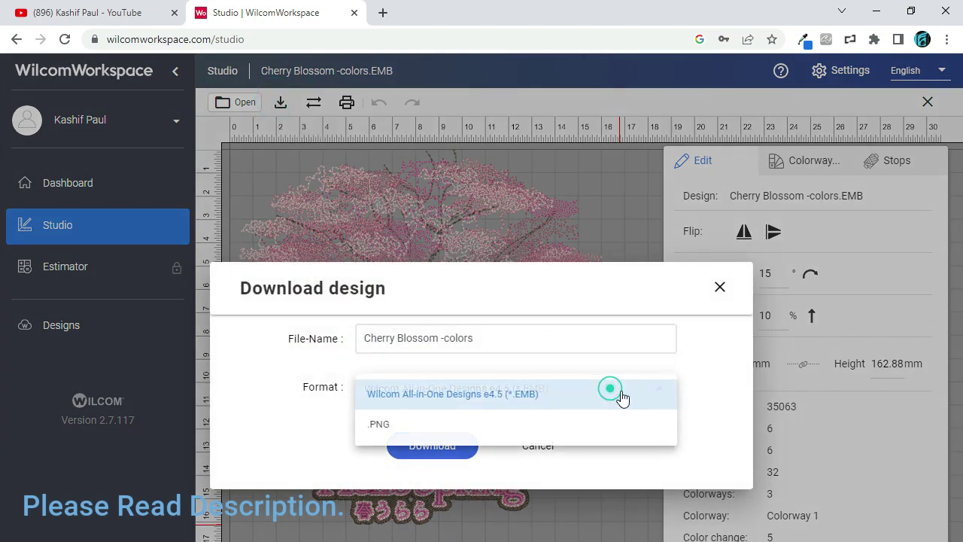
pyautogui.click(379, 423)
pyautogui.click(538, 451)
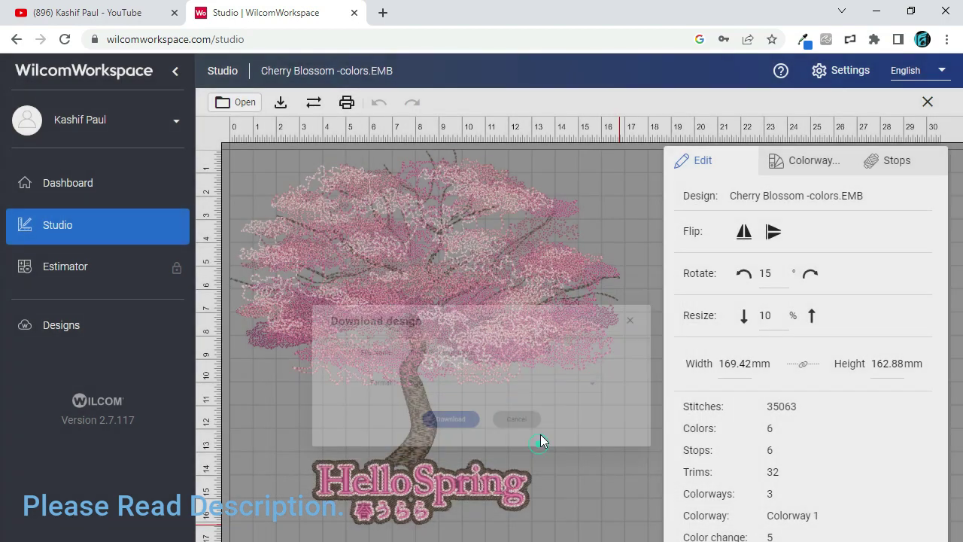
# Set the conversion format to Wilcom All-in-One Designs e2 (*.EMB), and cancel the conversion of the Cherry Blossom design
pyautogui.click(314, 105)
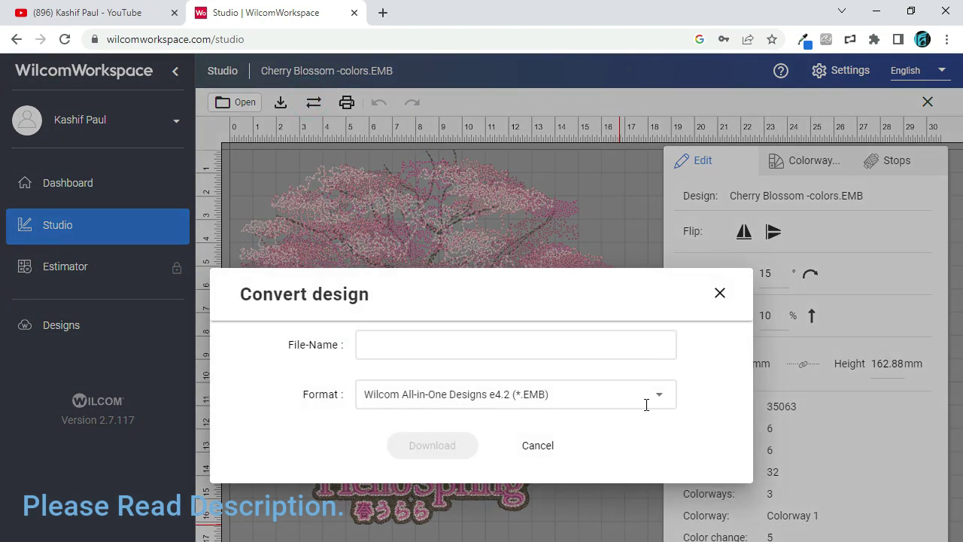
pyautogui.click(646, 404)
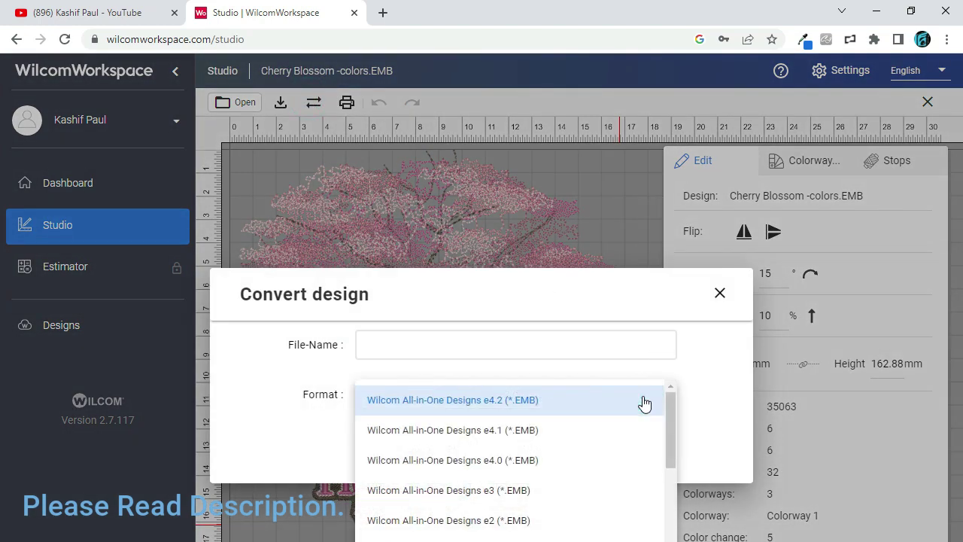
pyautogui.click(516, 520)
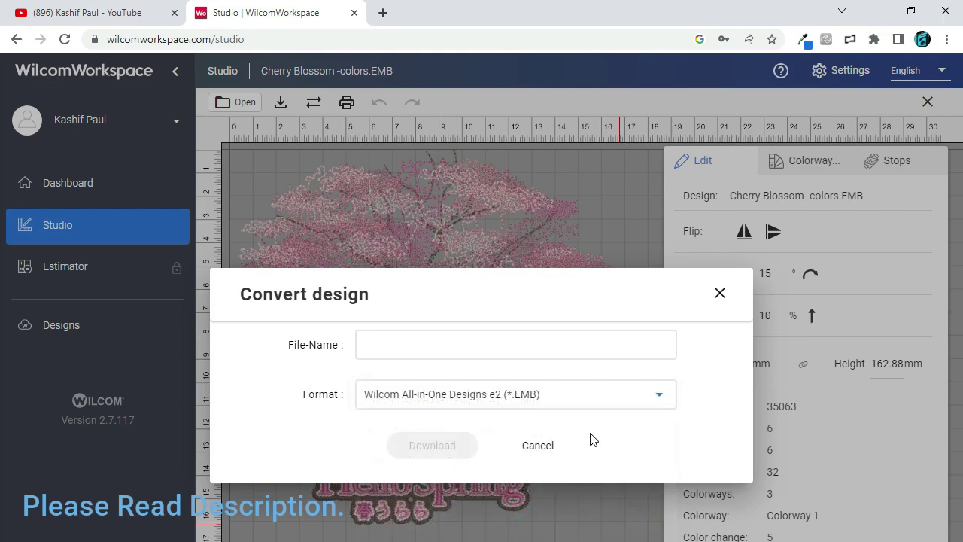
pyautogui.click(542, 446)
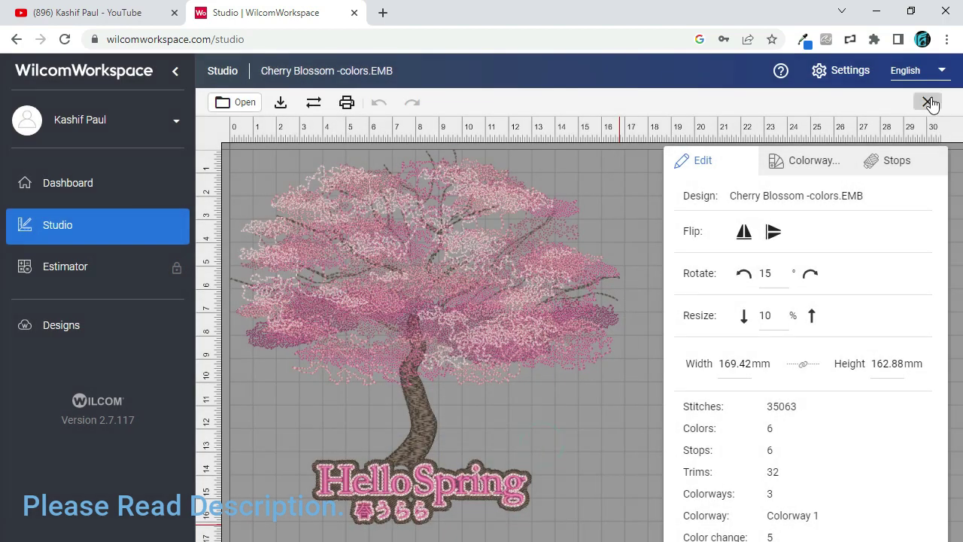
# Close the Cherry Blossom design without downloading it, and open ALM - 102100 - Admiral Lord Nelson from the 6_13hat folder
pyautogui.click(928, 101)
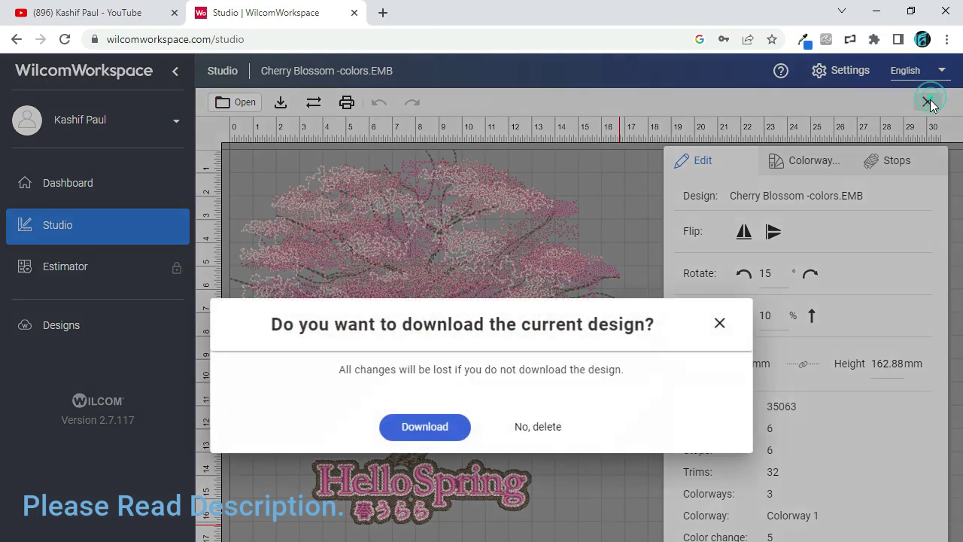
pyautogui.click(531, 430)
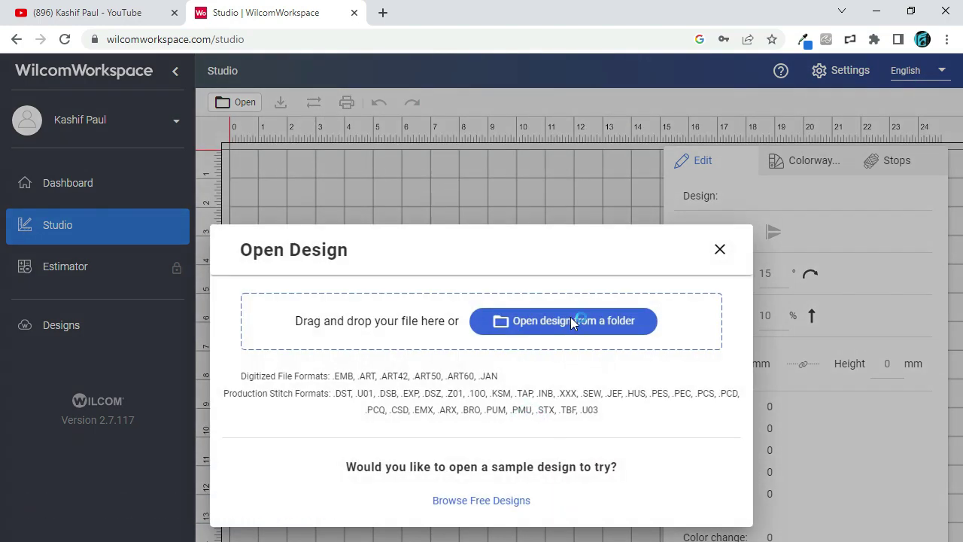
pyautogui.click(571, 318)
pyautogui.click(213, 164)
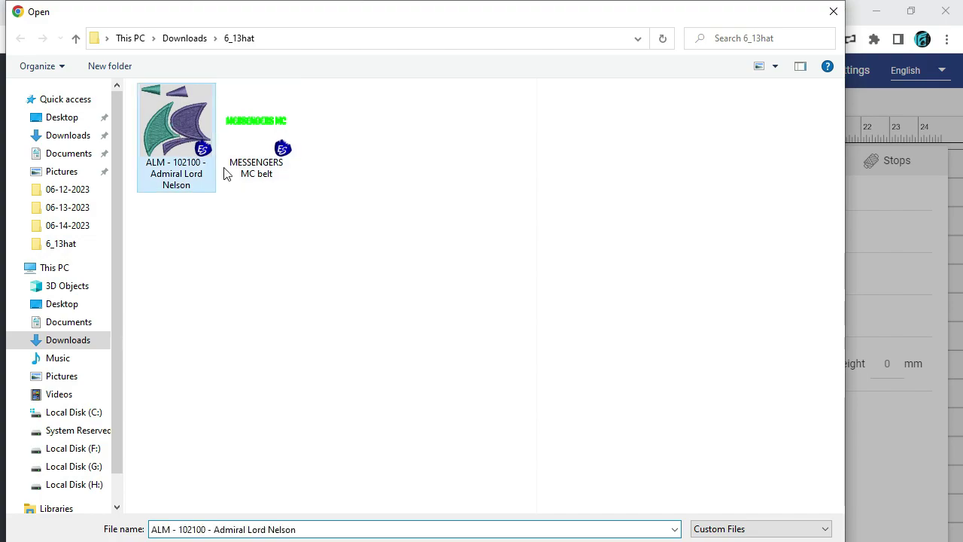
pyautogui.doubleClick(214, 165)
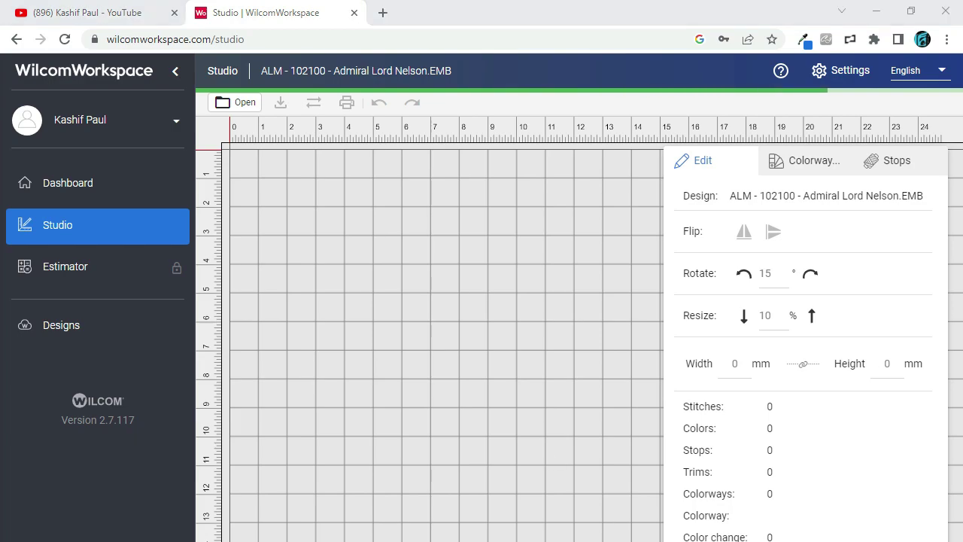
pyautogui.click(415, 197)
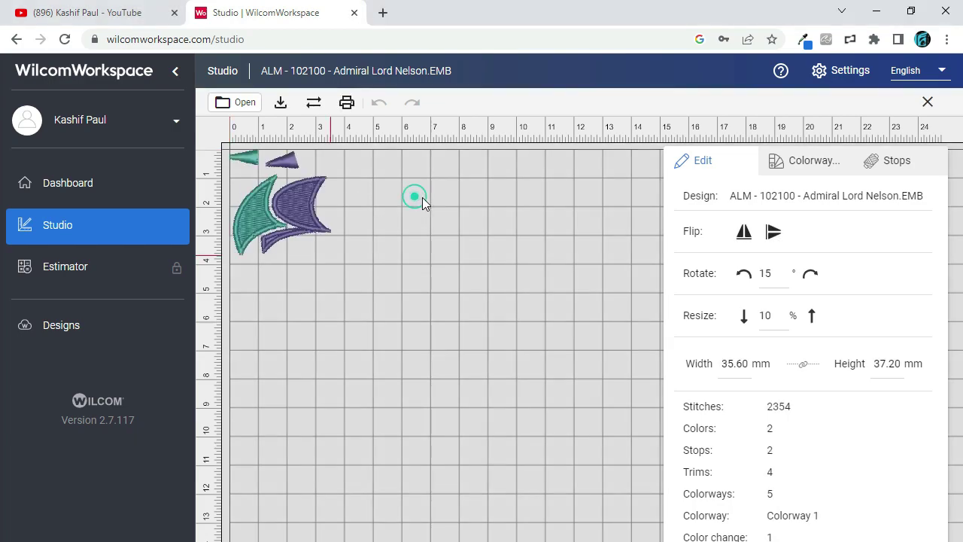
# Convert the design to Wilcom All-in-One Designs e2 (*.EMB) under the file name ALM and download it
pyautogui.click(314, 106)
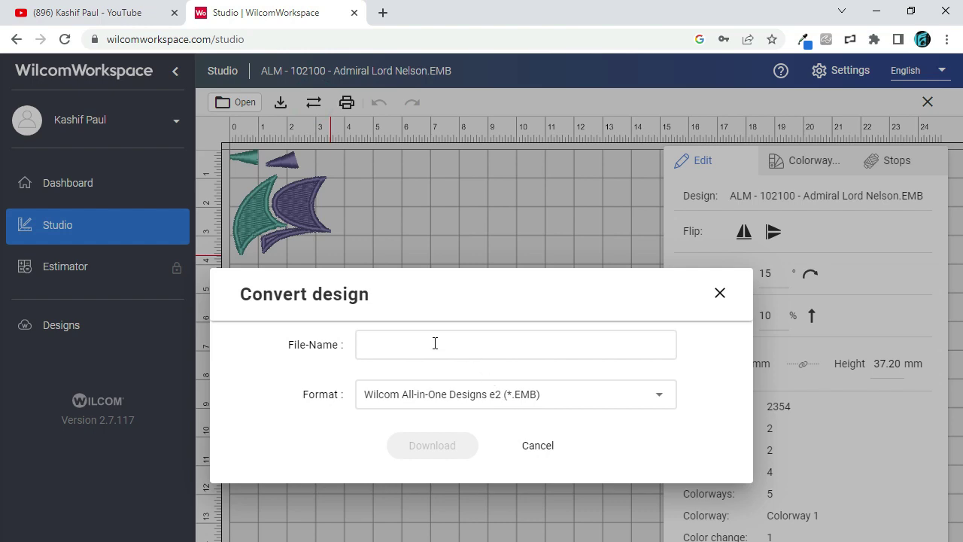
pyautogui.write('ALM')
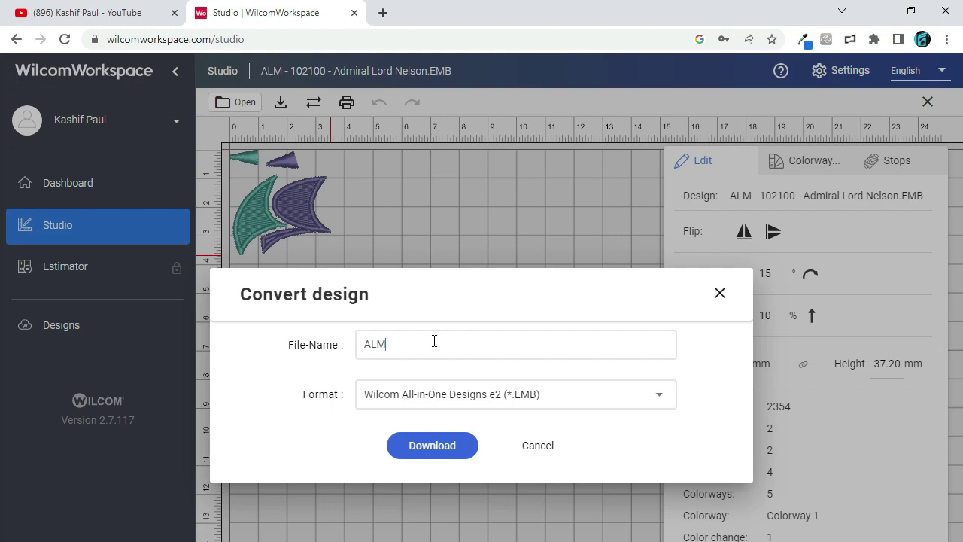
pyautogui.click(433, 451)
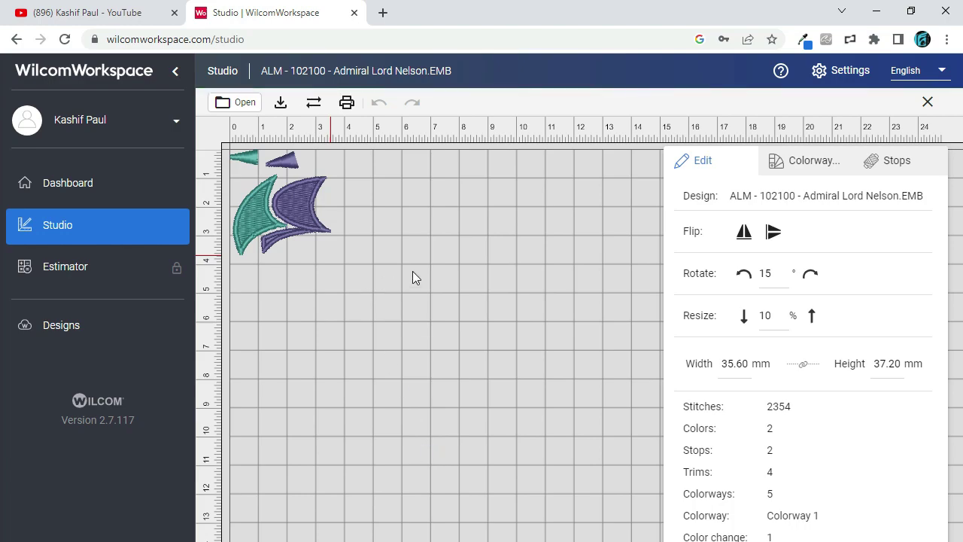
# View the Dashboard overview, check where creating a new estimate leads, and return to the Dashboard
pyautogui.click(67, 185)
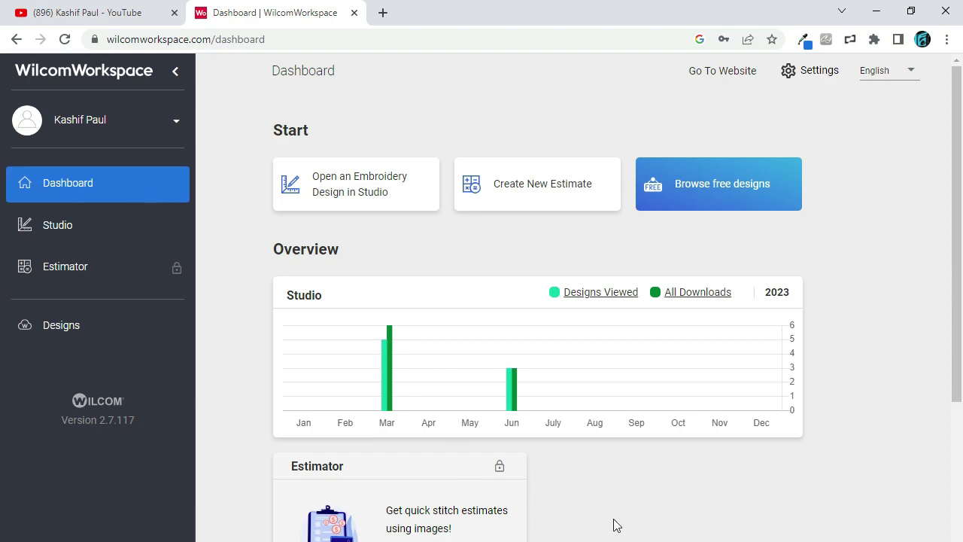
pyautogui.click(530, 188)
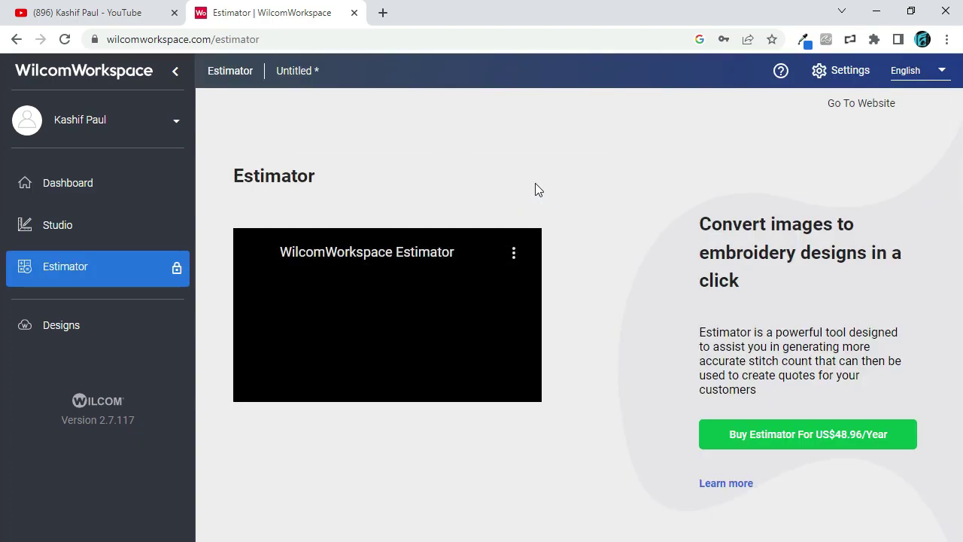
pyautogui.click(66, 184)
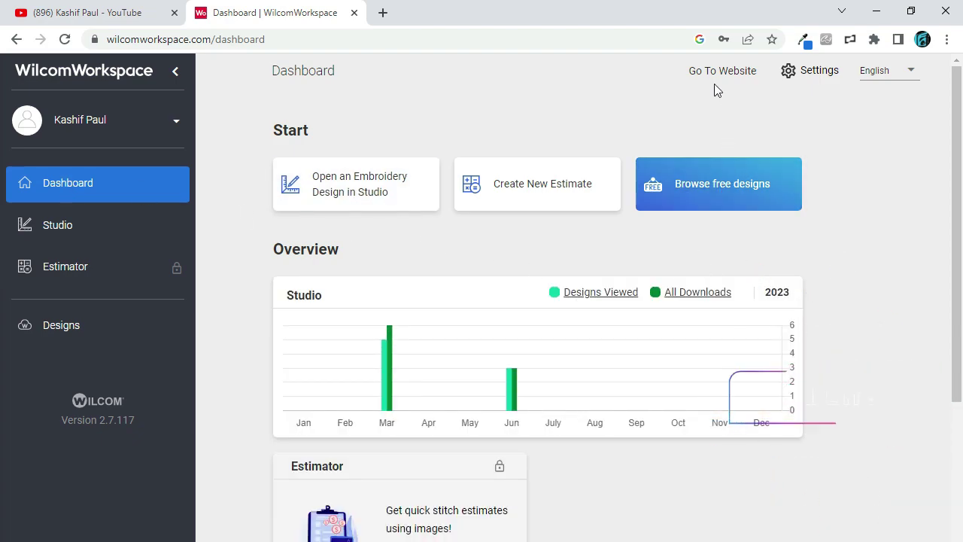
# Open the account settings and view the My Wilcom profile and organization details
pyautogui.click(811, 72)
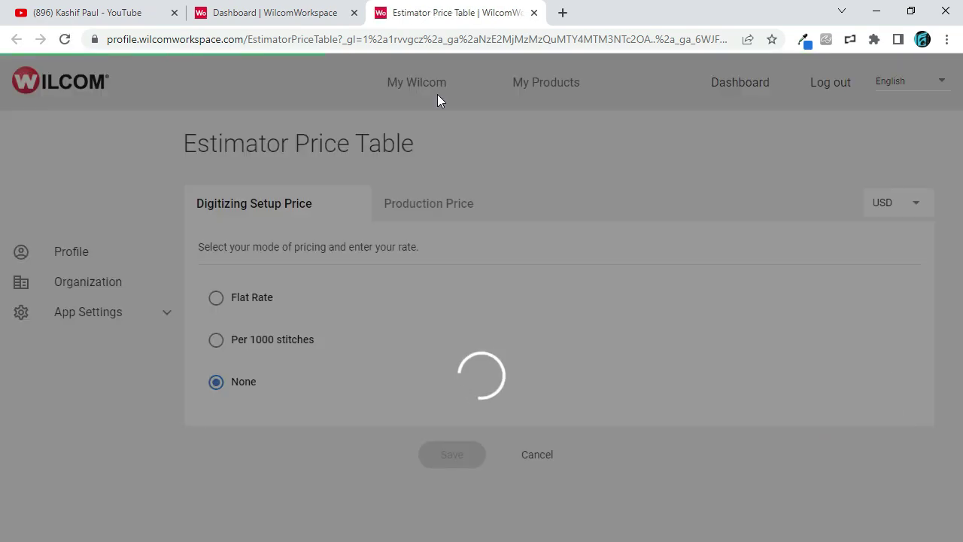
pyautogui.click(437, 94)
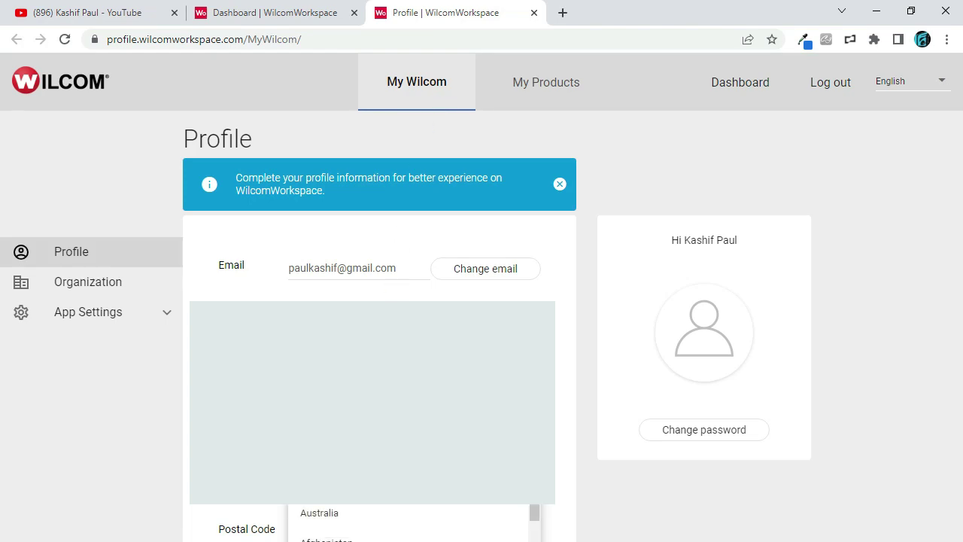
pyautogui.click(141, 460)
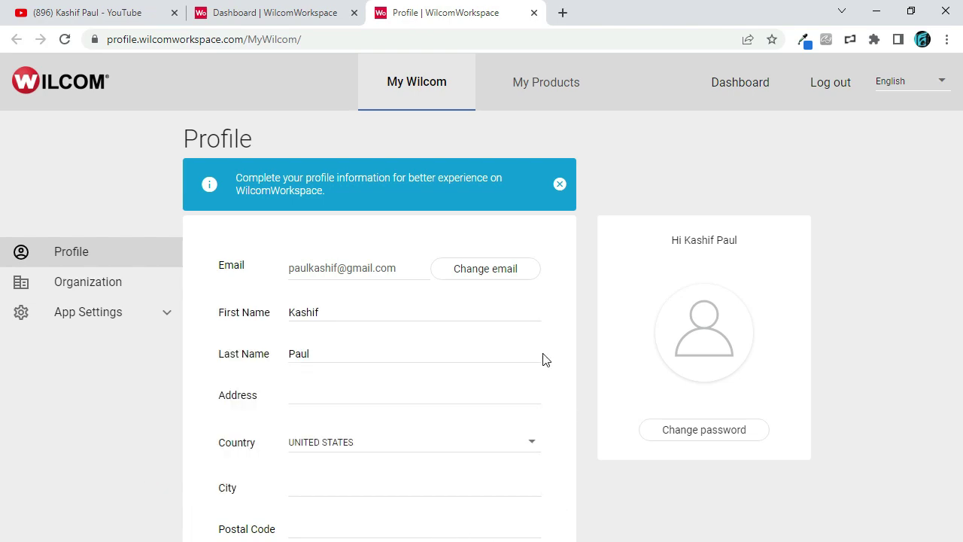
pyautogui.click(78, 286)
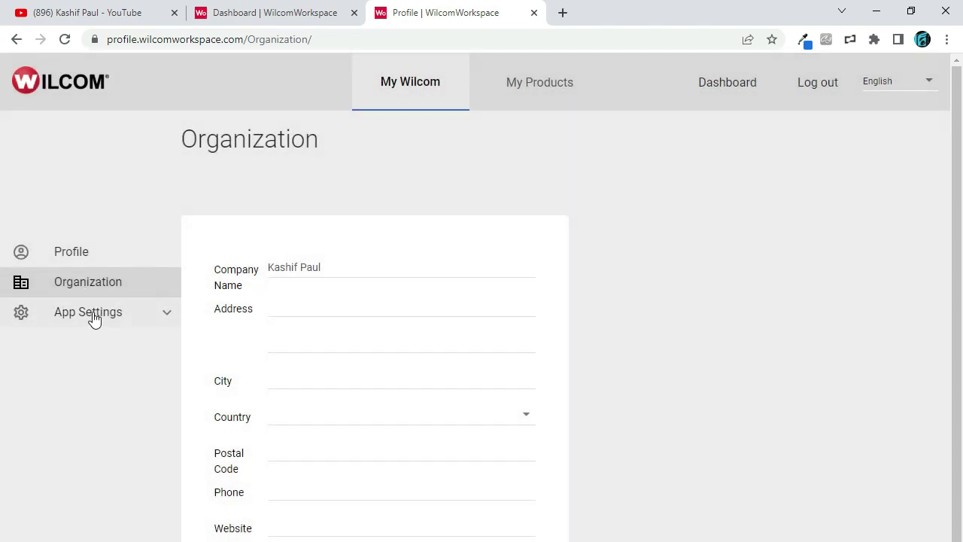
# Open the thread collections in the app settings and browse the thread colors of the Madeira Clasic 40 collection
pyautogui.click(93, 319)
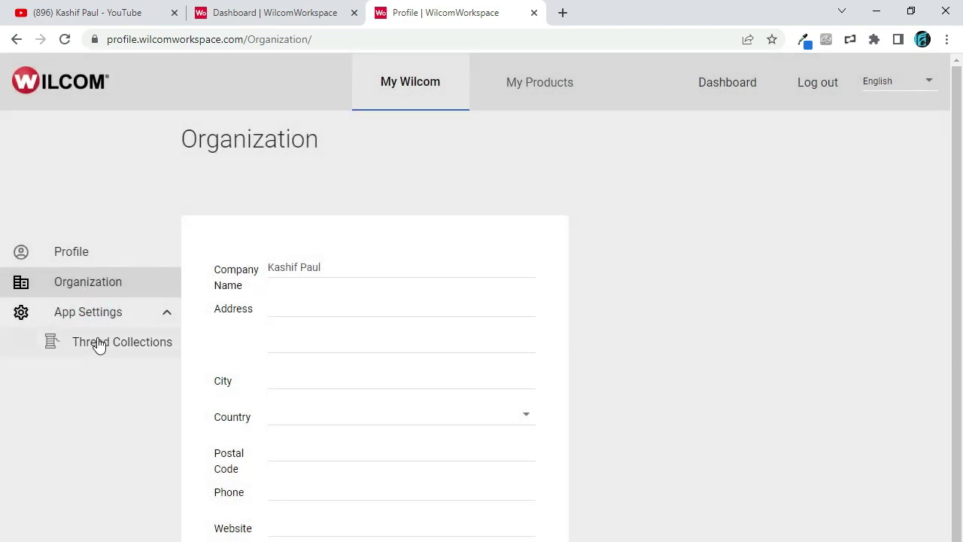
pyautogui.click(97, 343)
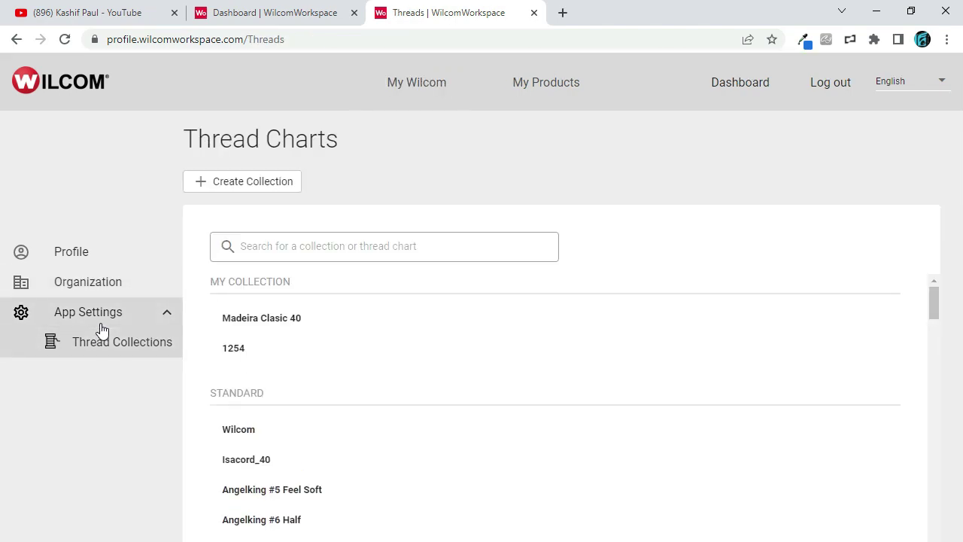
pyautogui.click(280, 322)
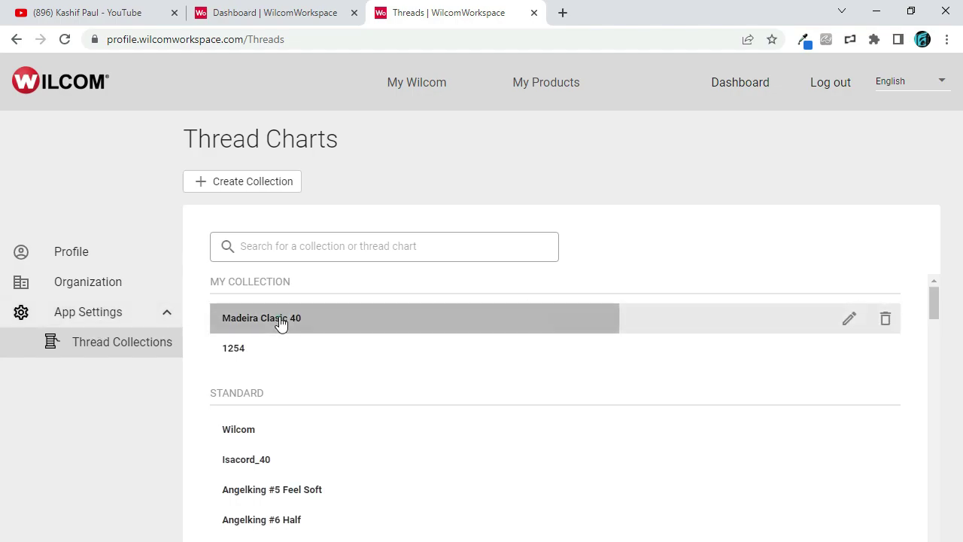
pyautogui.scroll(-10, 758, 452)
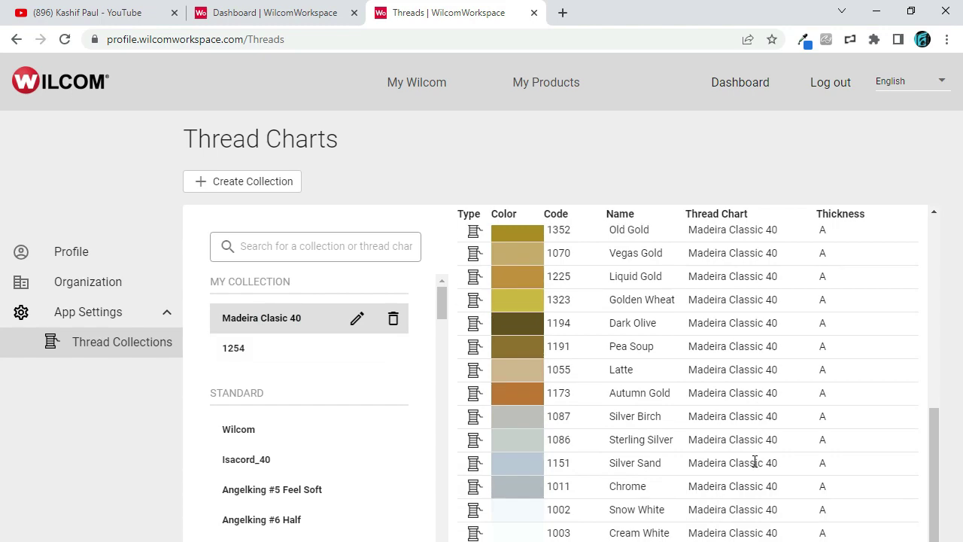
# Open the BROTHER Embroidery chart among the standard thread collections and browse its thread colors
pyautogui.scroll(4, 730, 459)
pyautogui.scroll(-5, 304, 459)
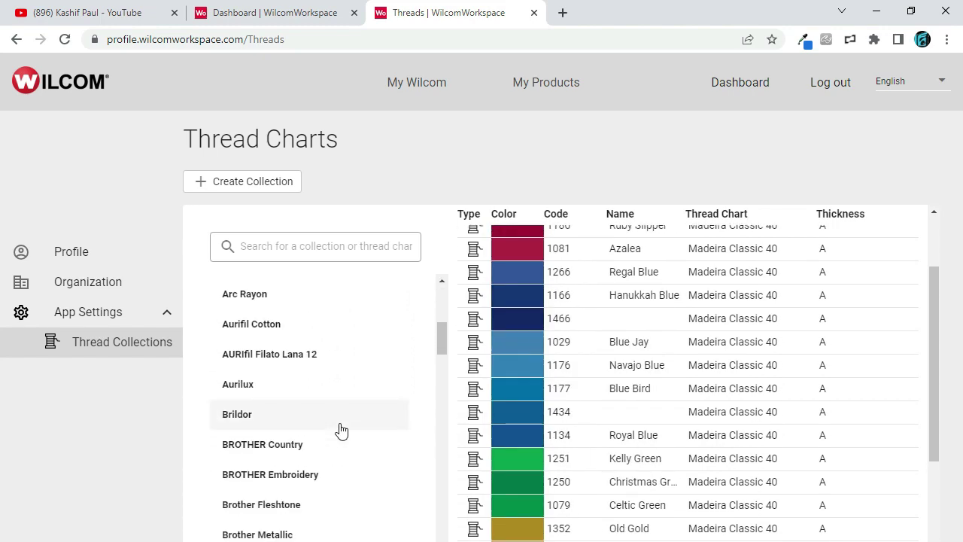
pyautogui.scroll(-3, 339, 429)
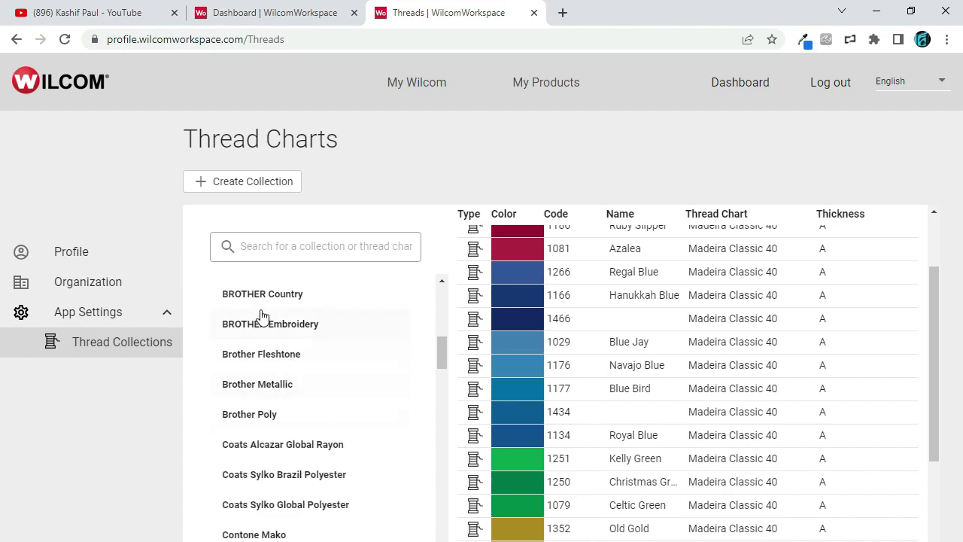
pyautogui.click(275, 328)
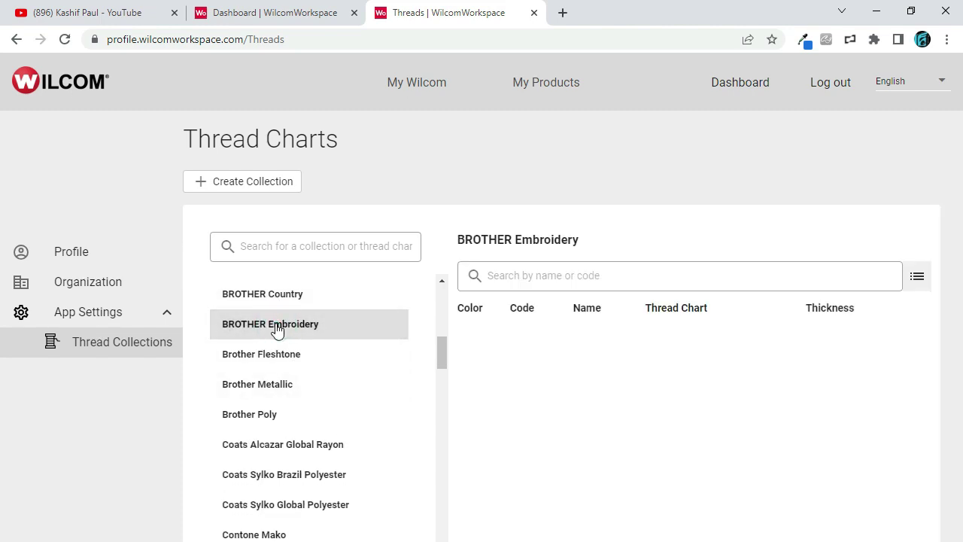
pyautogui.scroll(-10, 696, 424)
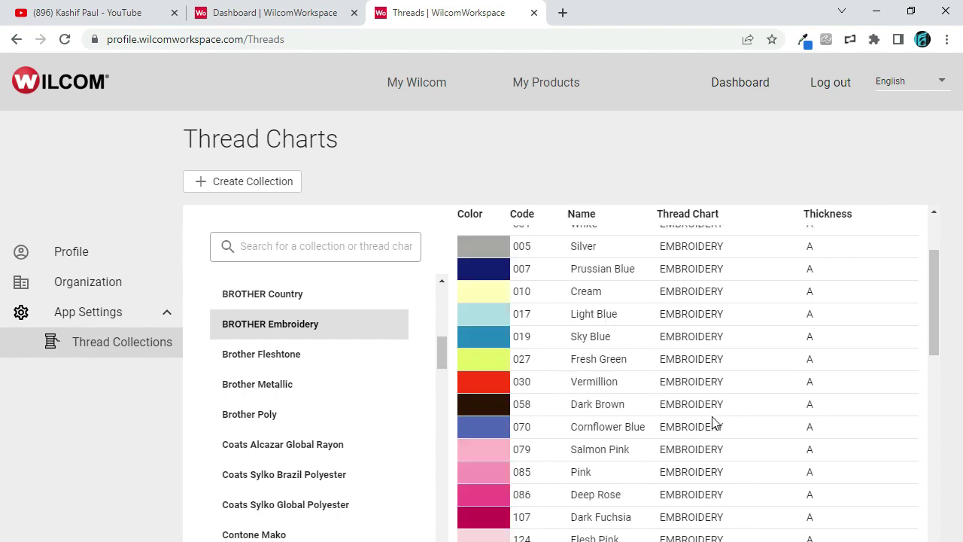
pyautogui.scroll(-3, 696, 424)
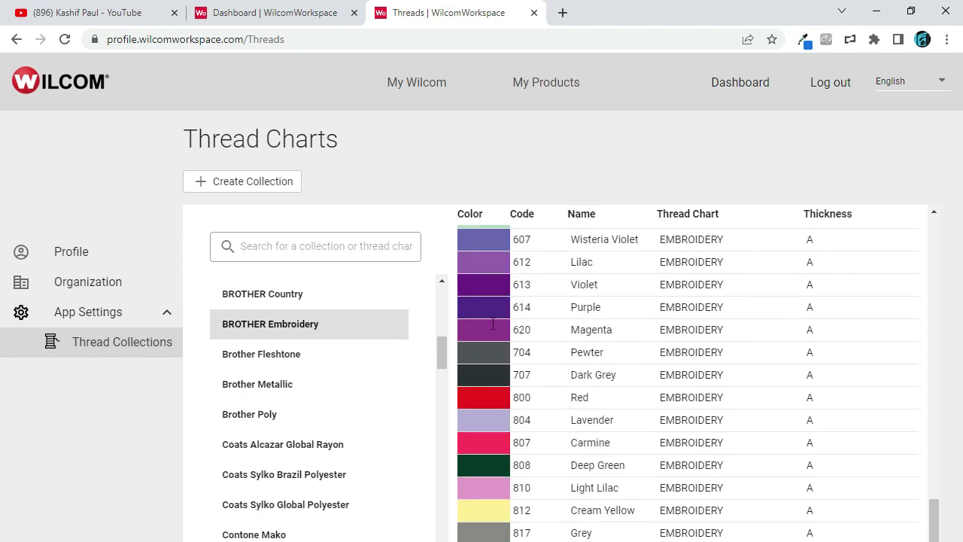
# Look through the standard thread collections and open the MADEIRA Rayon chart
pyautogui.scroll(-2, 258, 360)
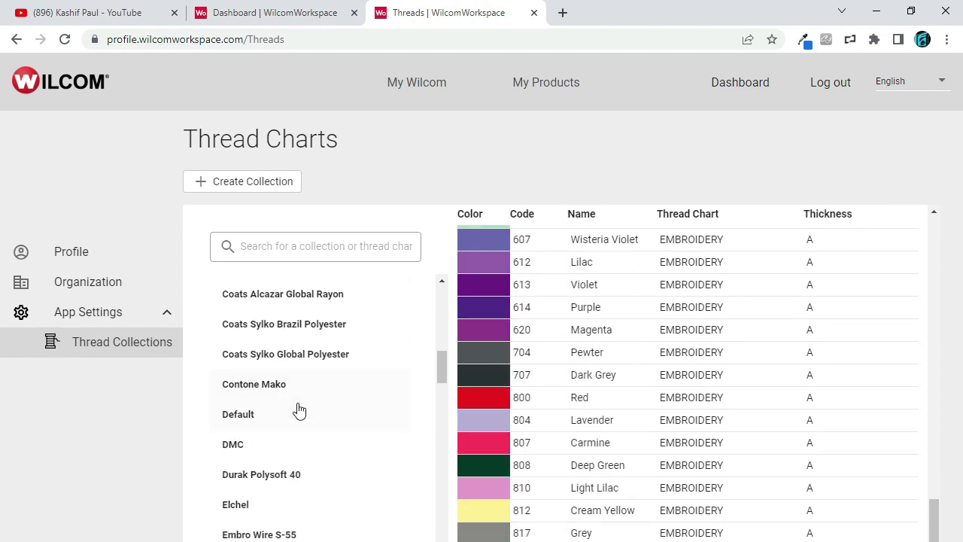
pyautogui.scroll(-4, 301, 391)
pyautogui.scroll(-8, 315, 403)
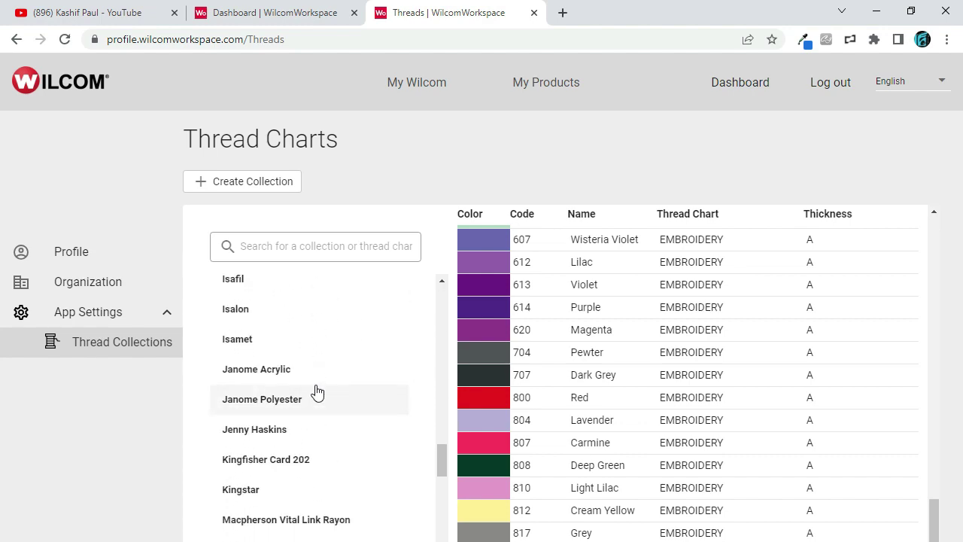
pyautogui.scroll(-2, 317, 392)
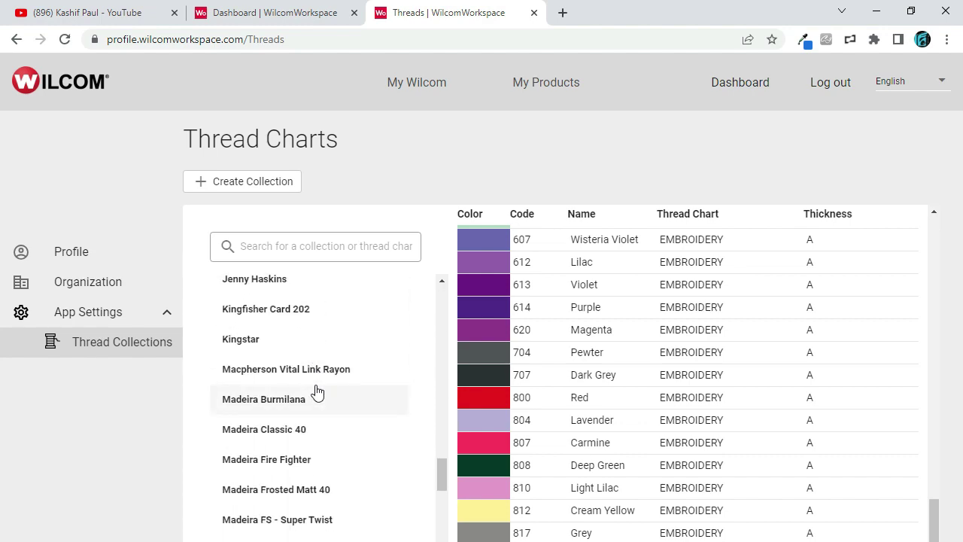
pyautogui.scroll(-2, 317, 391)
pyautogui.scroll(-3, 317, 392)
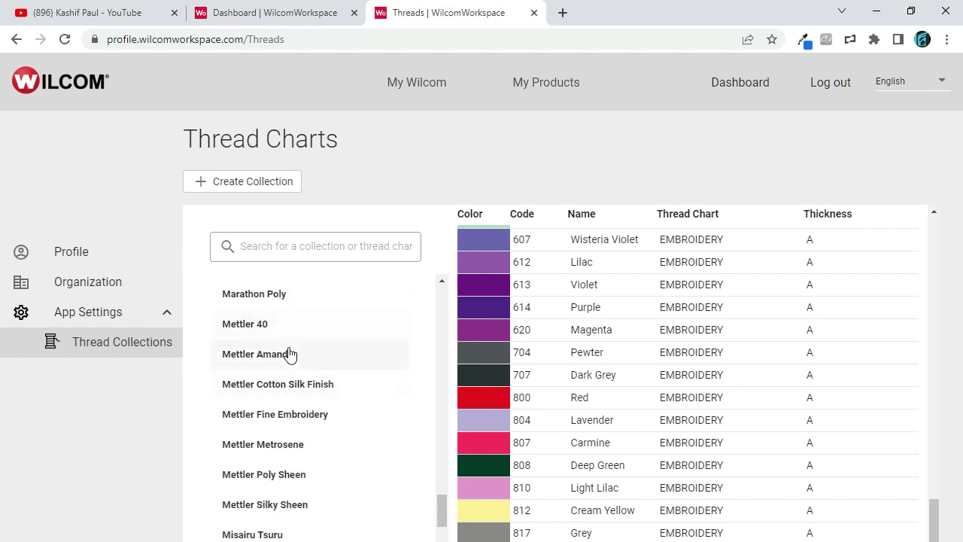
pyautogui.scroll(2, 294, 355)
pyautogui.click(282, 384)
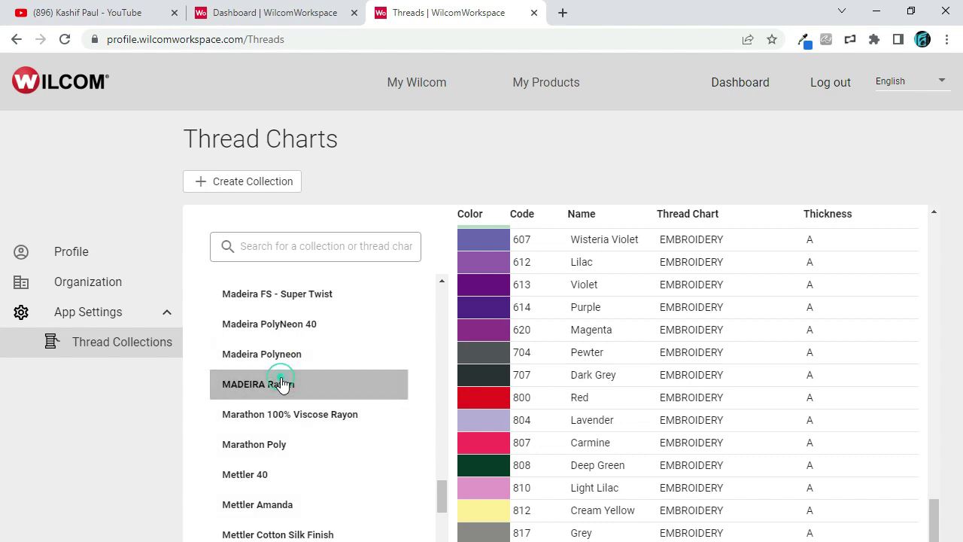
# Browse the remaining standard thread collections, open the Wilcom chart and look through its thread colors
pyautogui.scroll(-4, 316, 346)
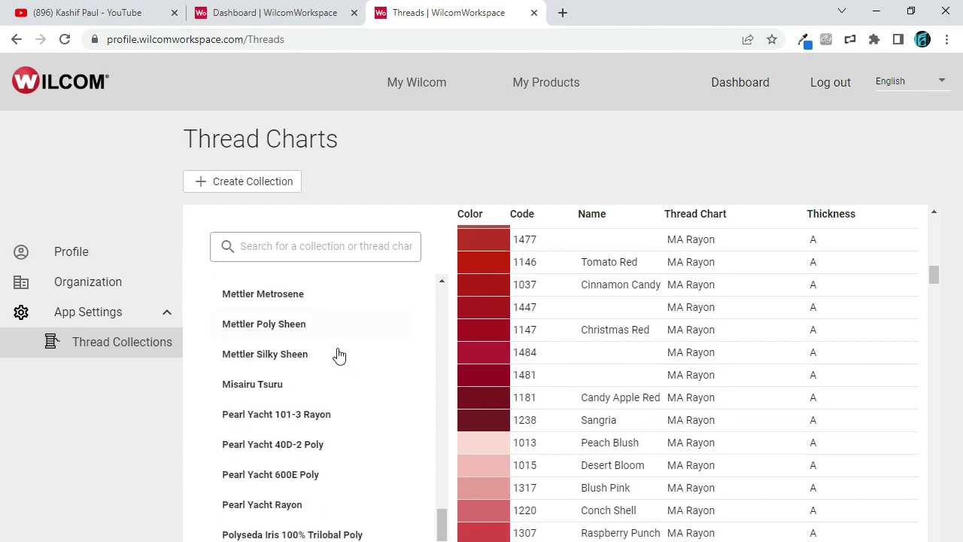
pyautogui.scroll(-10, 338, 368)
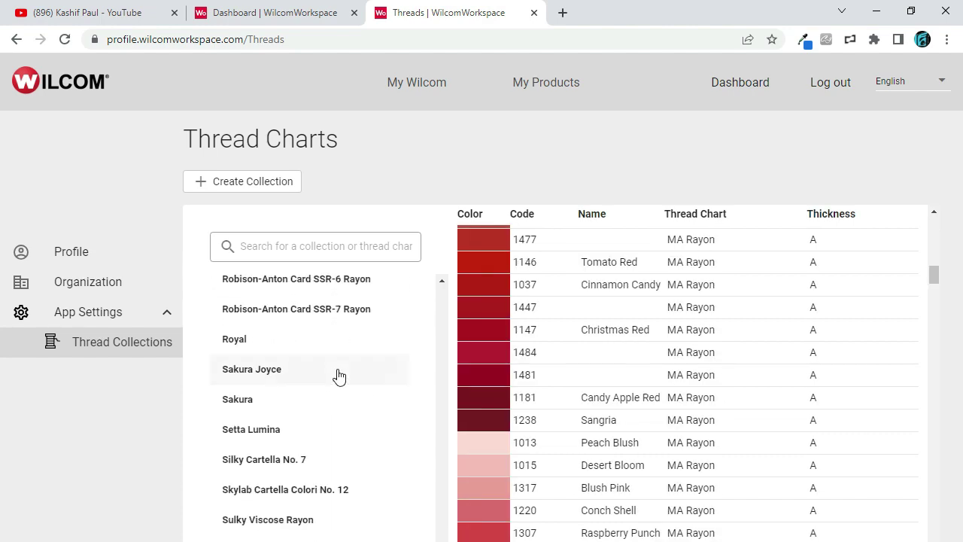
pyautogui.scroll(-4, 339, 376)
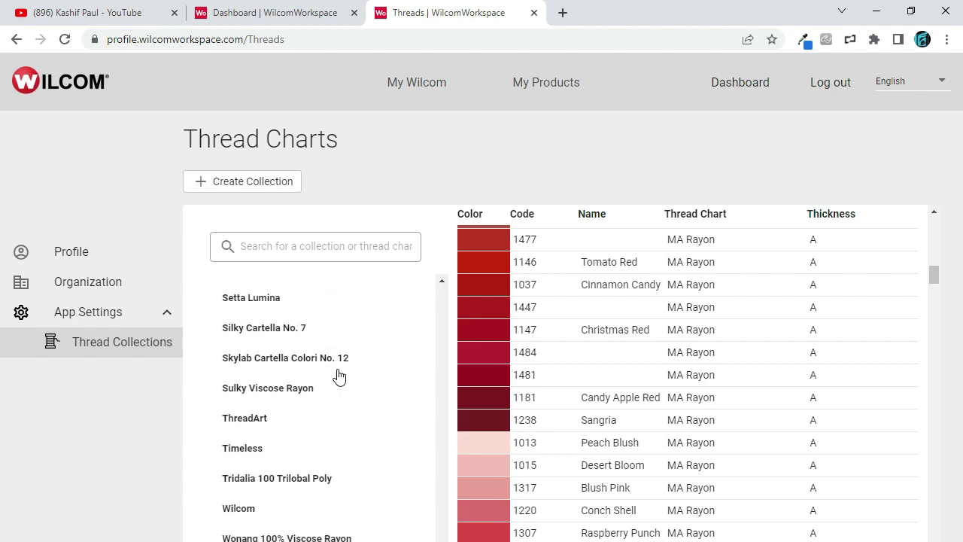
pyautogui.click(239, 508)
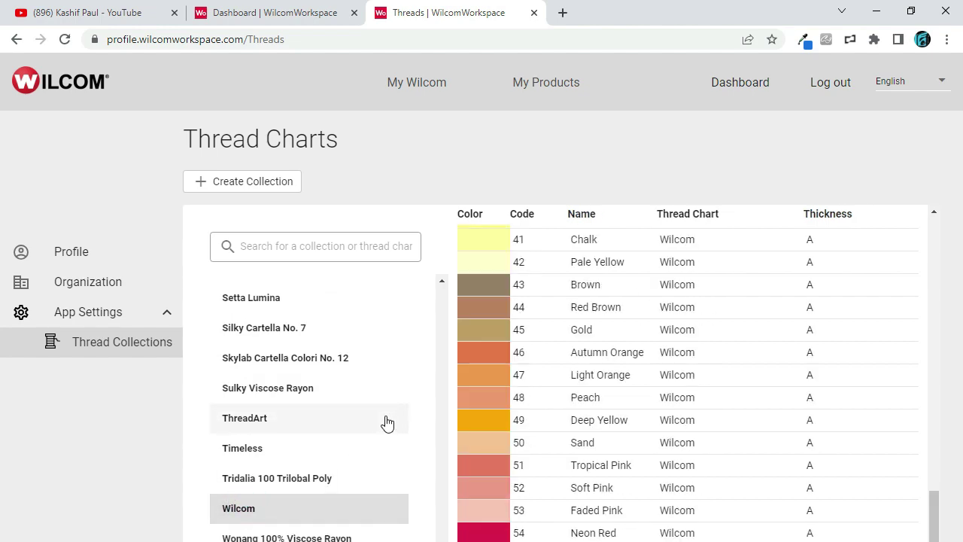
pyautogui.scroll(12, 693, 488)
pyautogui.scroll(-12, 692, 425)
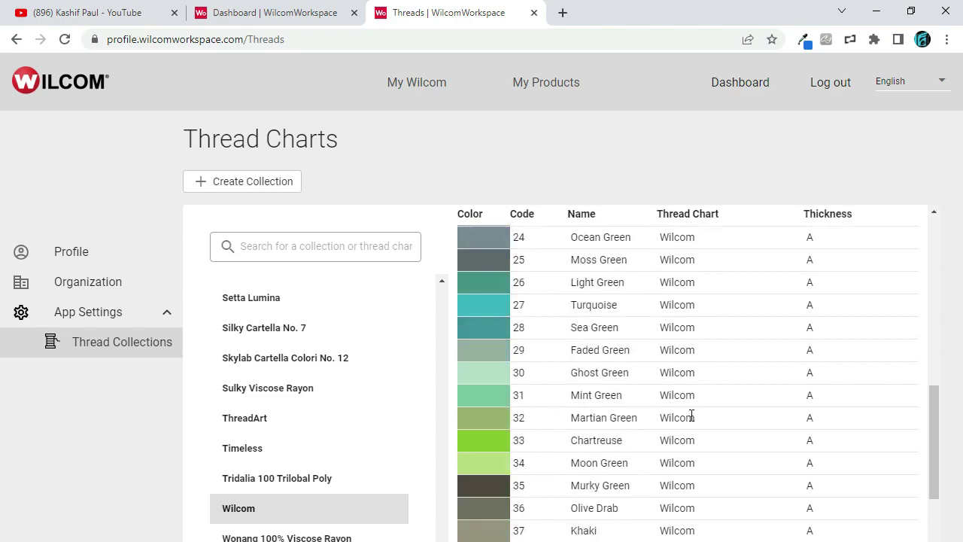
pyautogui.scroll(10, 305, 382)
pyautogui.scroll(15, 316, 390)
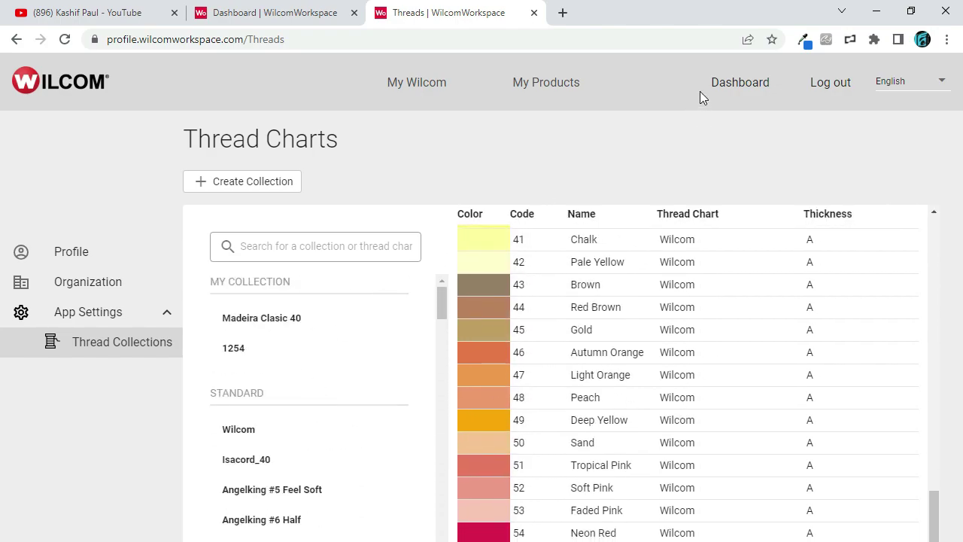
# Return to the WilcomWorkspace Dashboard and look through the News feed below the overview
pyautogui.click(743, 83)
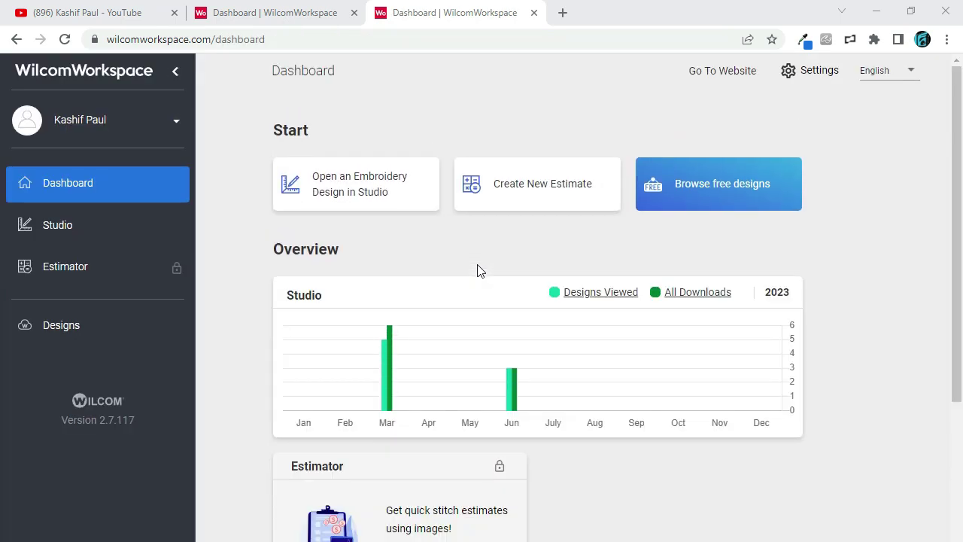
pyautogui.scroll(-5, 617, 389)
pyautogui.scroll(-3, 624, 340)
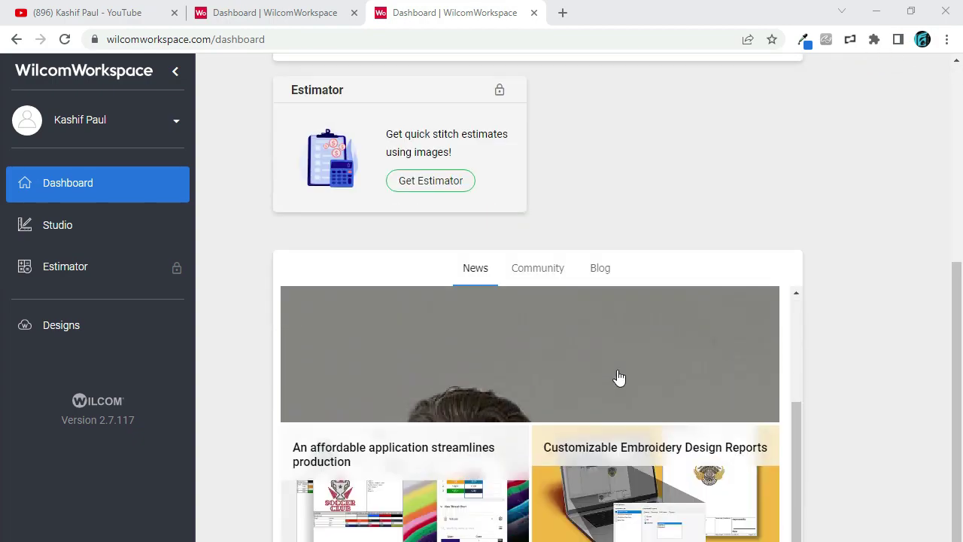
pyautogui.scroll(3, 602, 410)
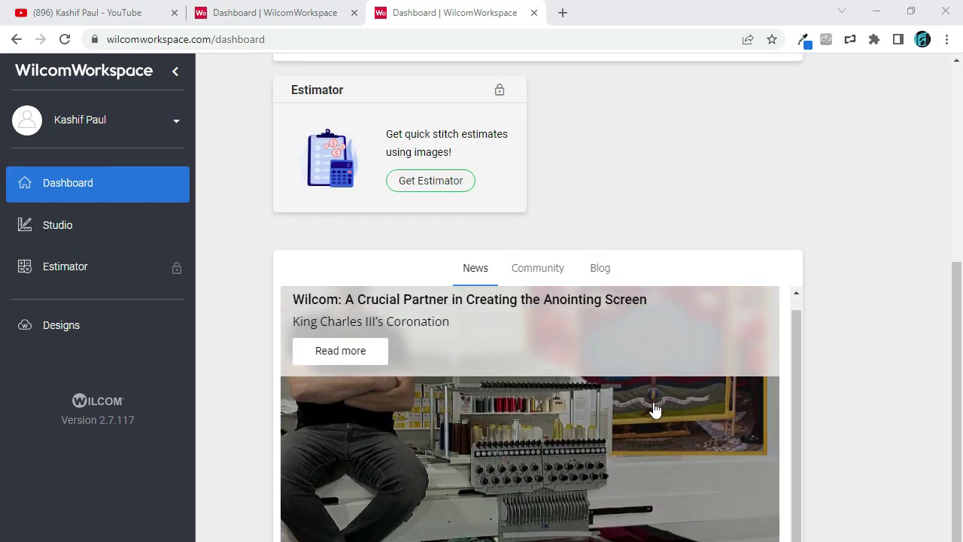
pyautogui.scroll(1, 652, 416)
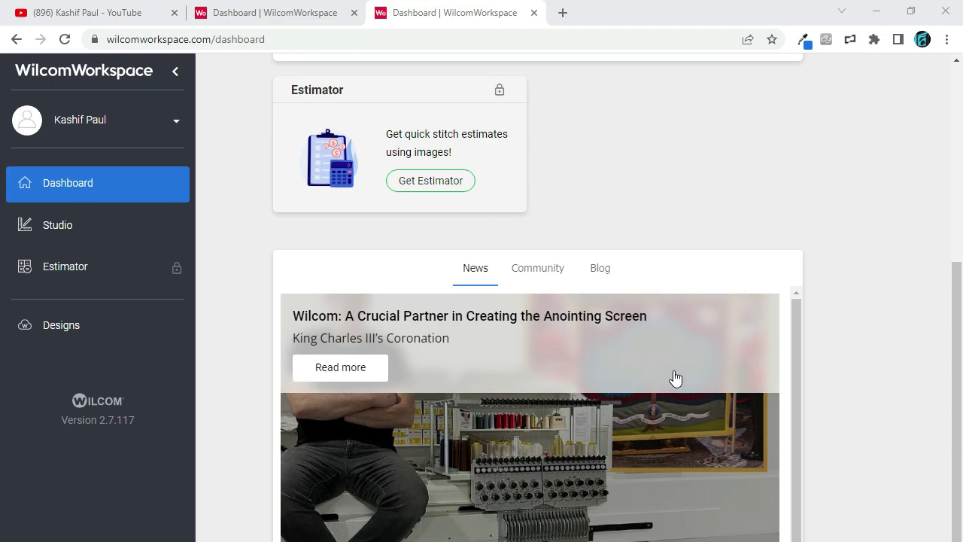
# Open the news article about Wilcom and the Anointing Screen, look through it and close it
pyautogui.click(547, 319)
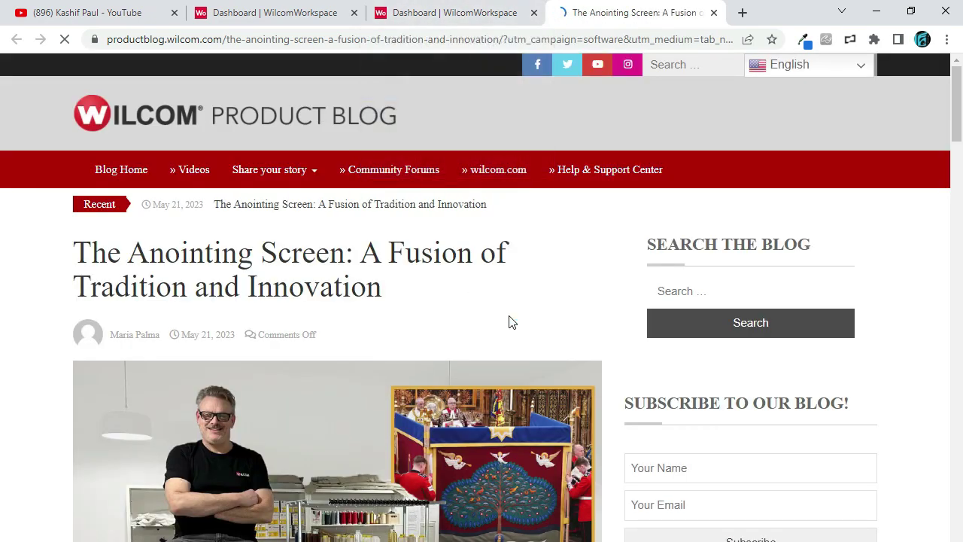
pyautogui.scroll(-3, 509, 315)
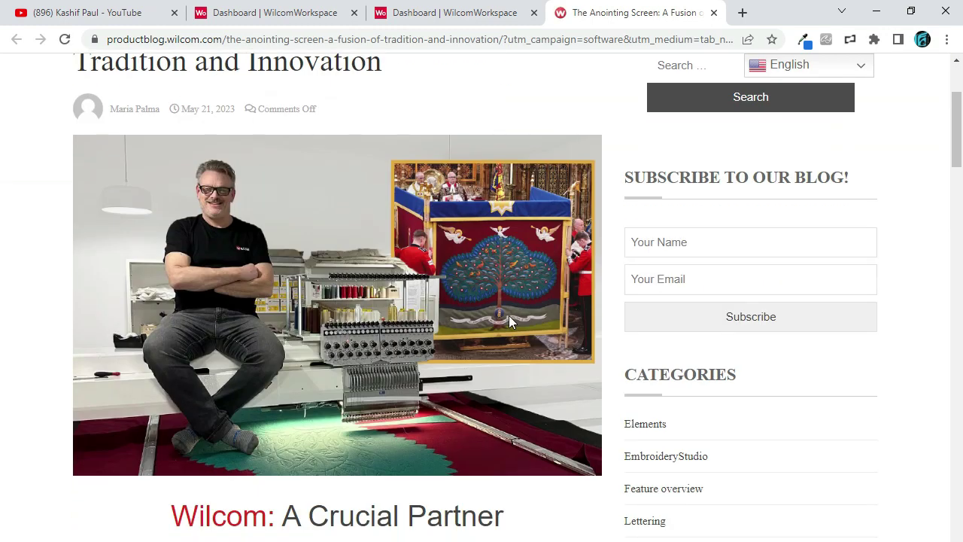
pyautogui.scroll(3, 509, 315)
pyautogui.click(713, 12)
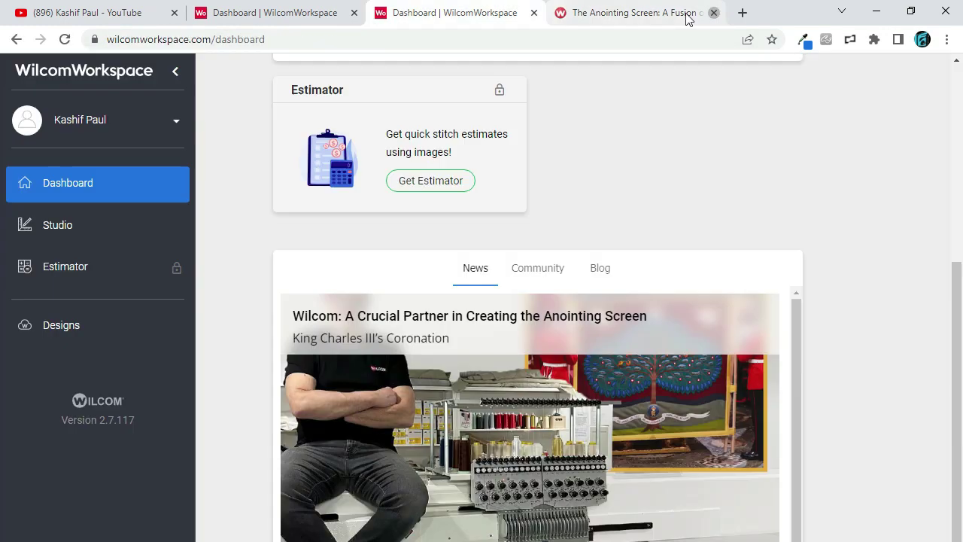
# Show the Community posts on the Dashboard and read through the forum topics
pyautogui.click(537, 270)
pyautogui.scroll(-2, 678, 374)
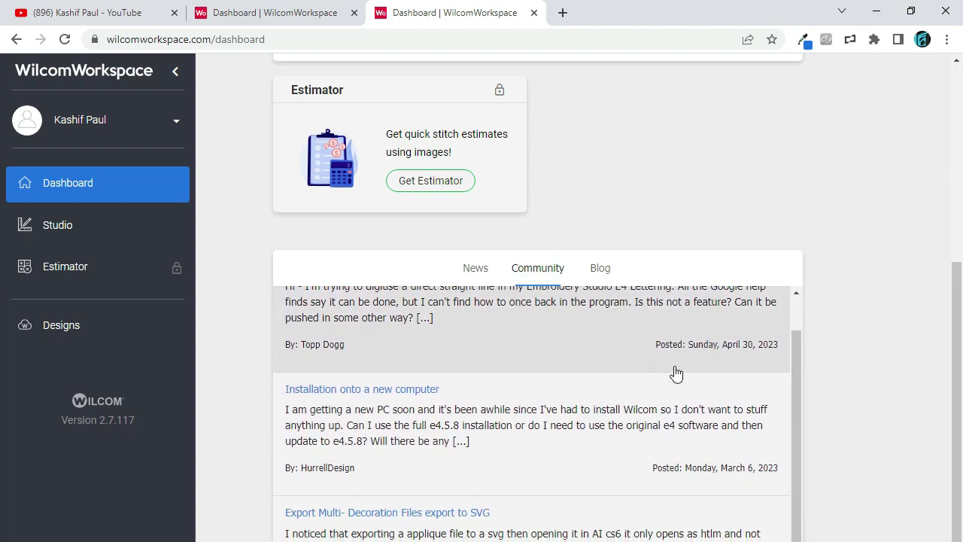
pyautogui.scroll(2, 655, 410)
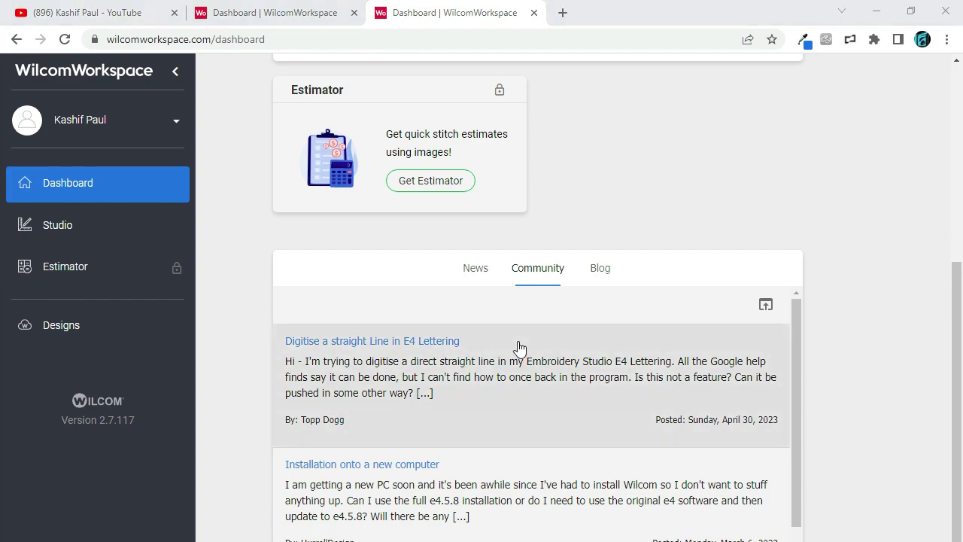
pyautogui.click(415, 239)
pyautogui.scroll(-4, 475, 452)
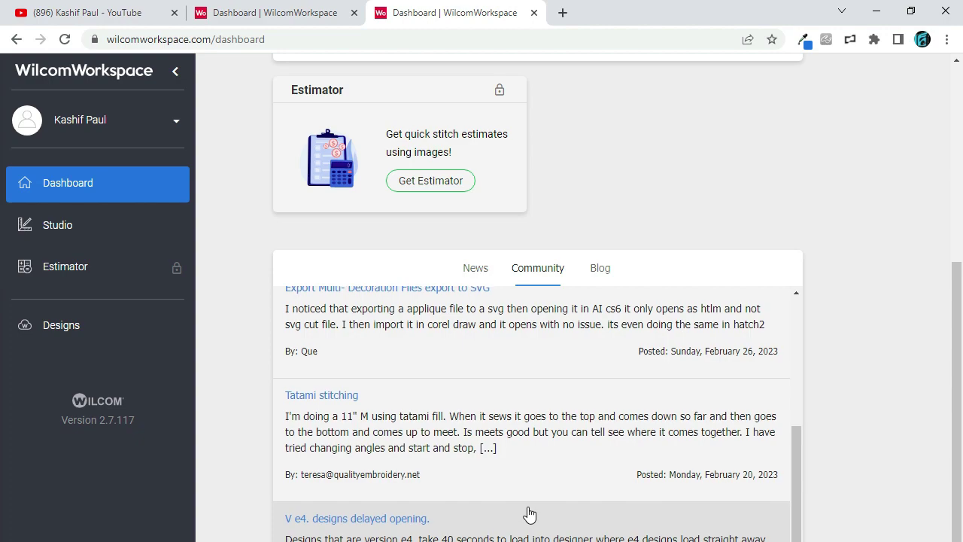
pyautogui.scroll(5, 530, 514)
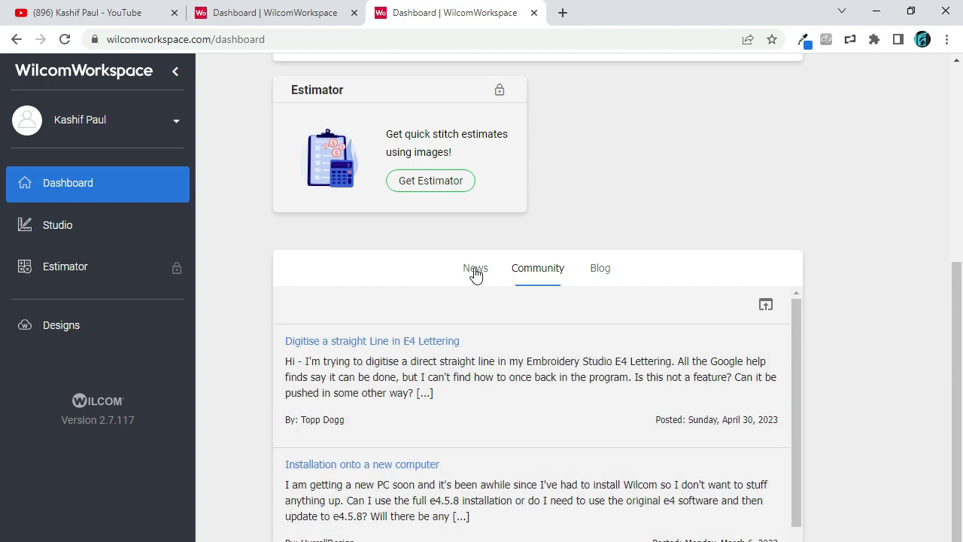
# Switch the Dashboard feed back to News, and show the Blog posts
pyautogui.click(476, 270)
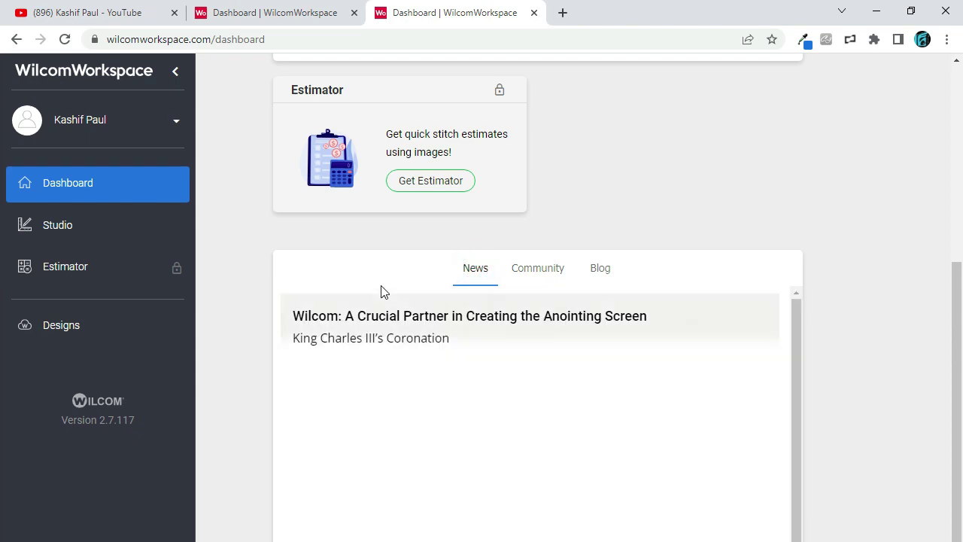
pyautogui.click(598, 269)
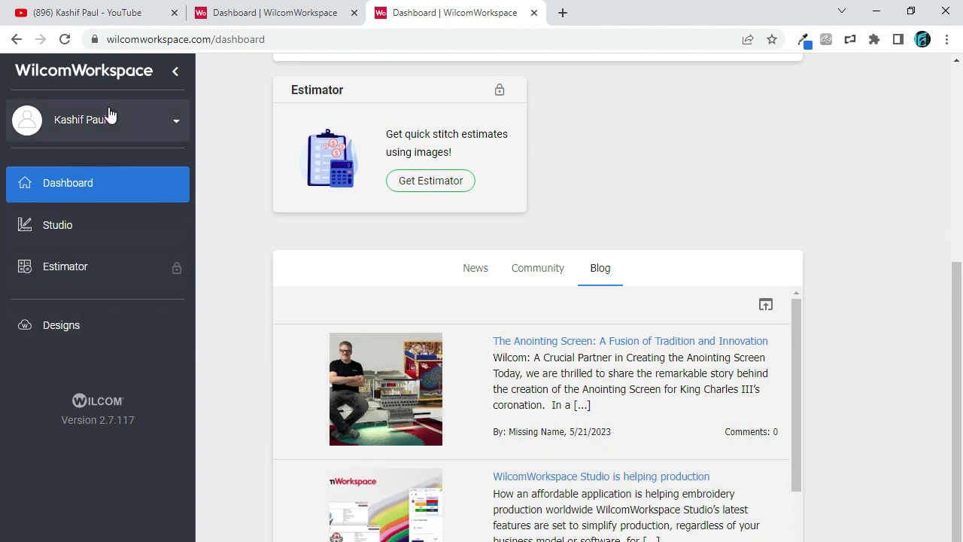
# Log out of the WilcomWorkspace account
pyautogui.scroll(5, 717, 237)
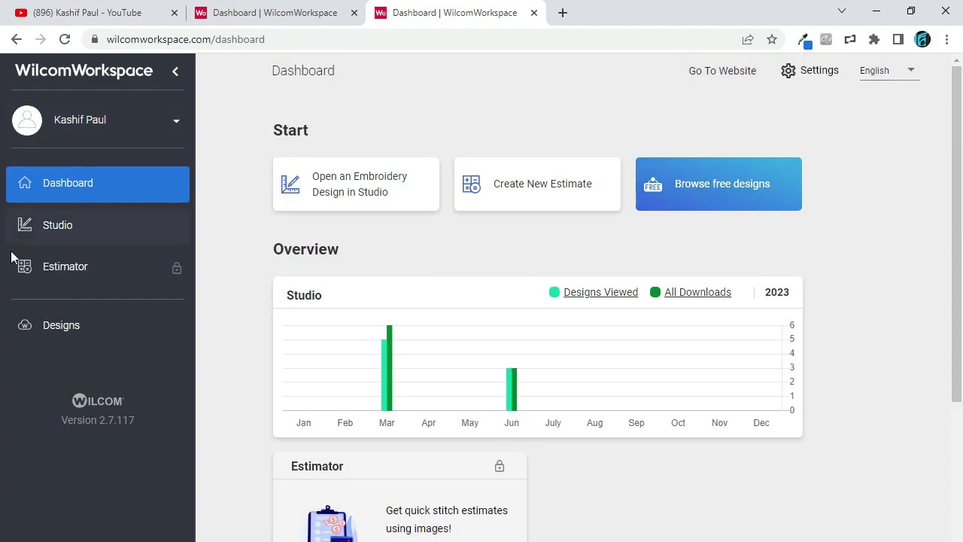
pyautogui.click(164, 120)
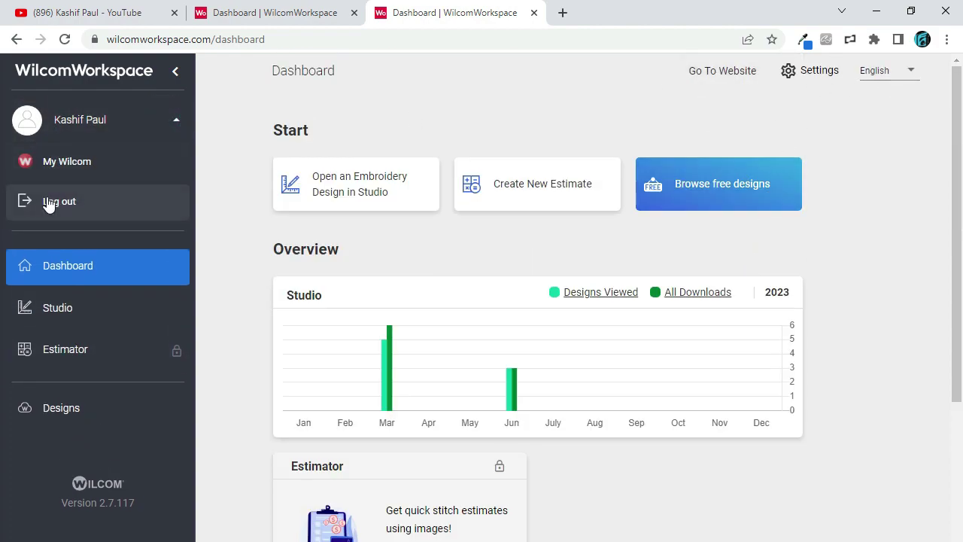
pyautogui.click(48, 201)
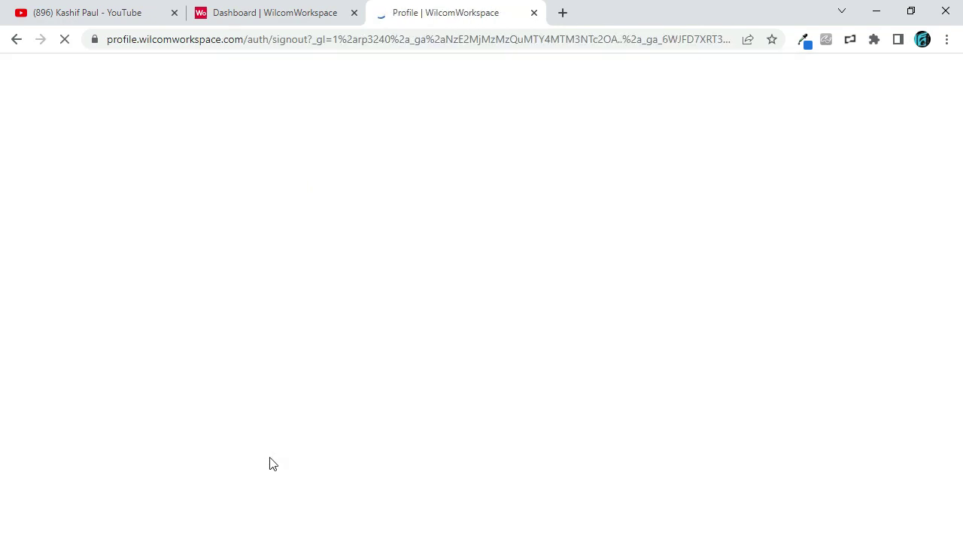